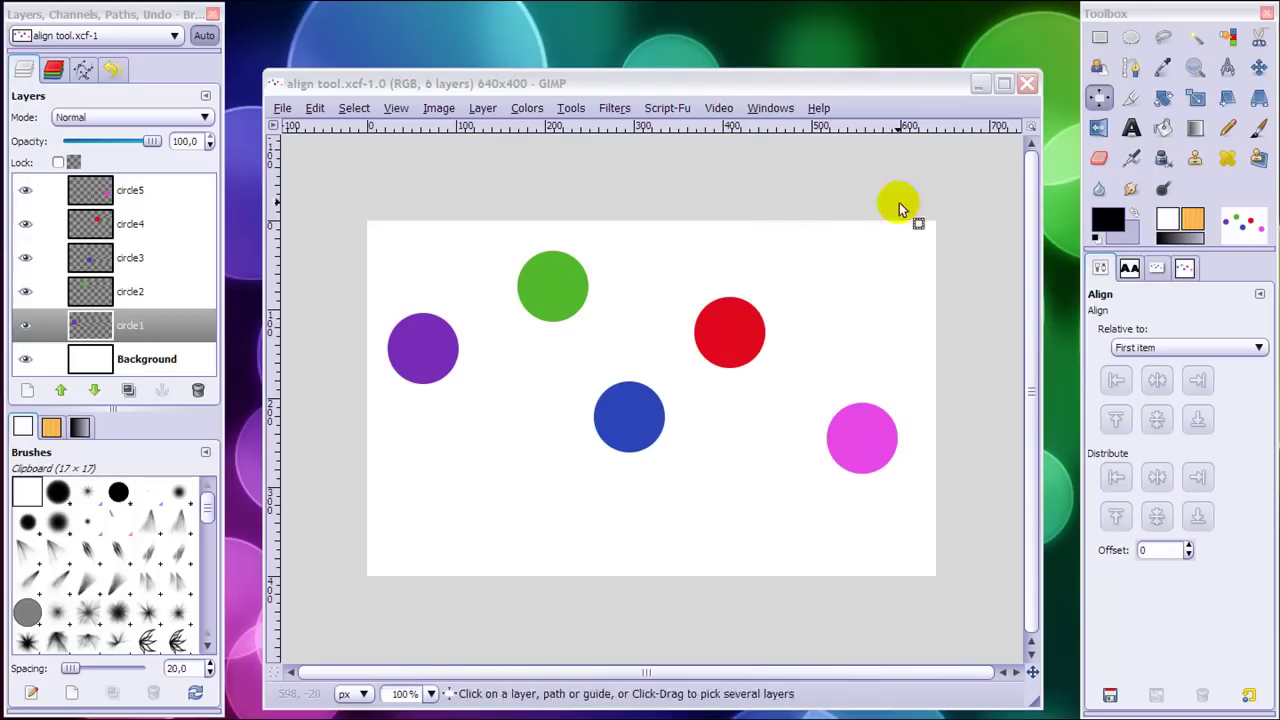
# Activate the Alignment tool in the Toolbox
pyautogui.click(1097, 98)
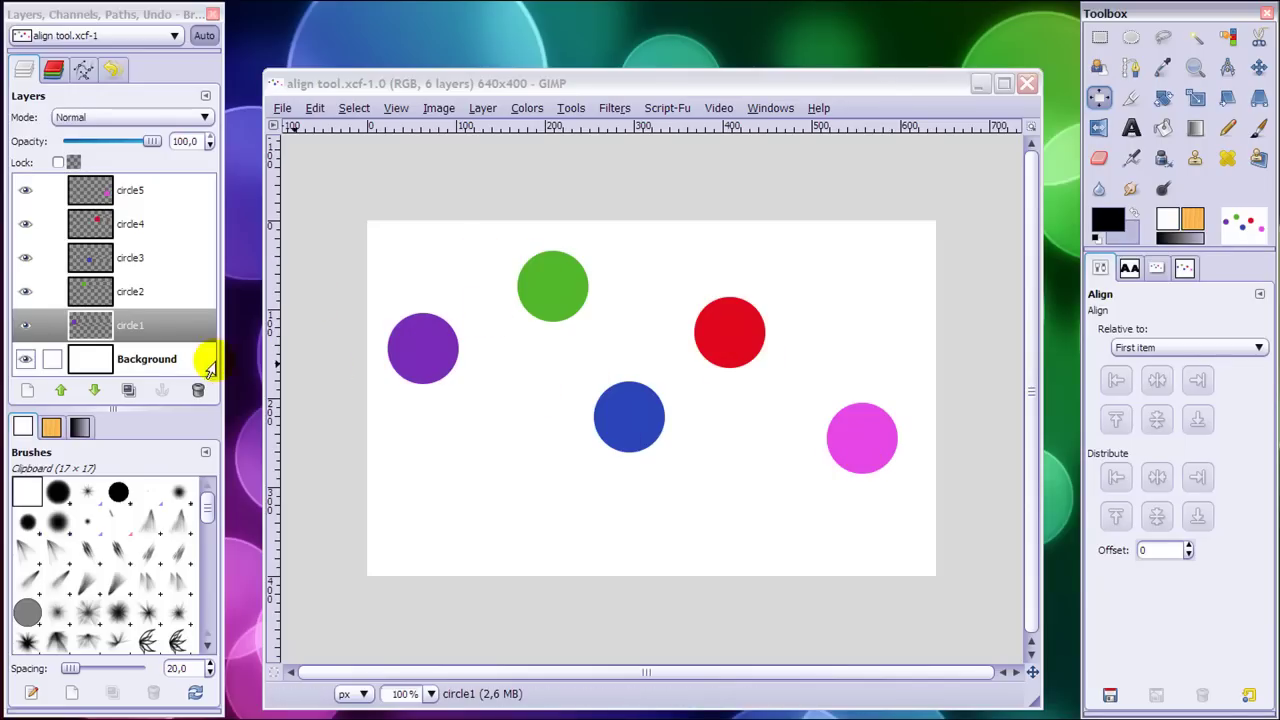
# Cycle through the circle layers back to circle1, then pick the purple circle as first alignment item
pyautogui.click(128, 325)
pyautogui.click(128, 291)
pyautogui.click(128, 257)
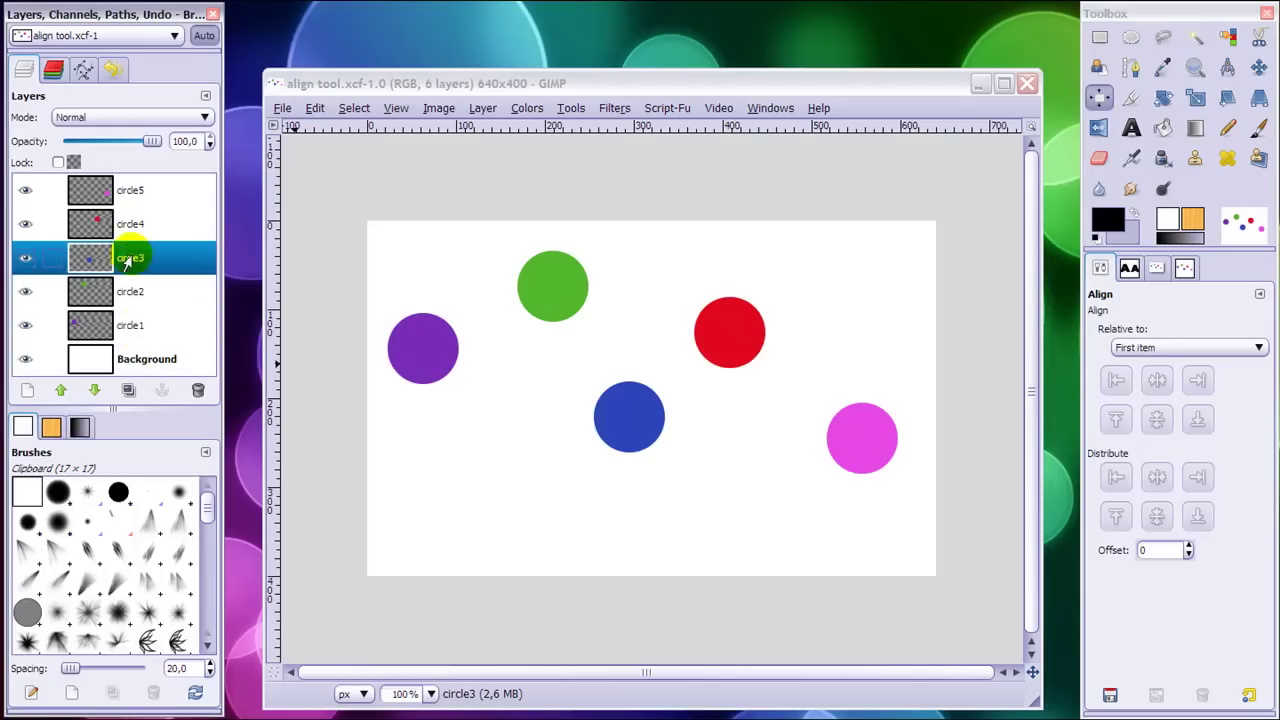
pyautogui.click(128, 224)
pyautogui.click(128, 190)
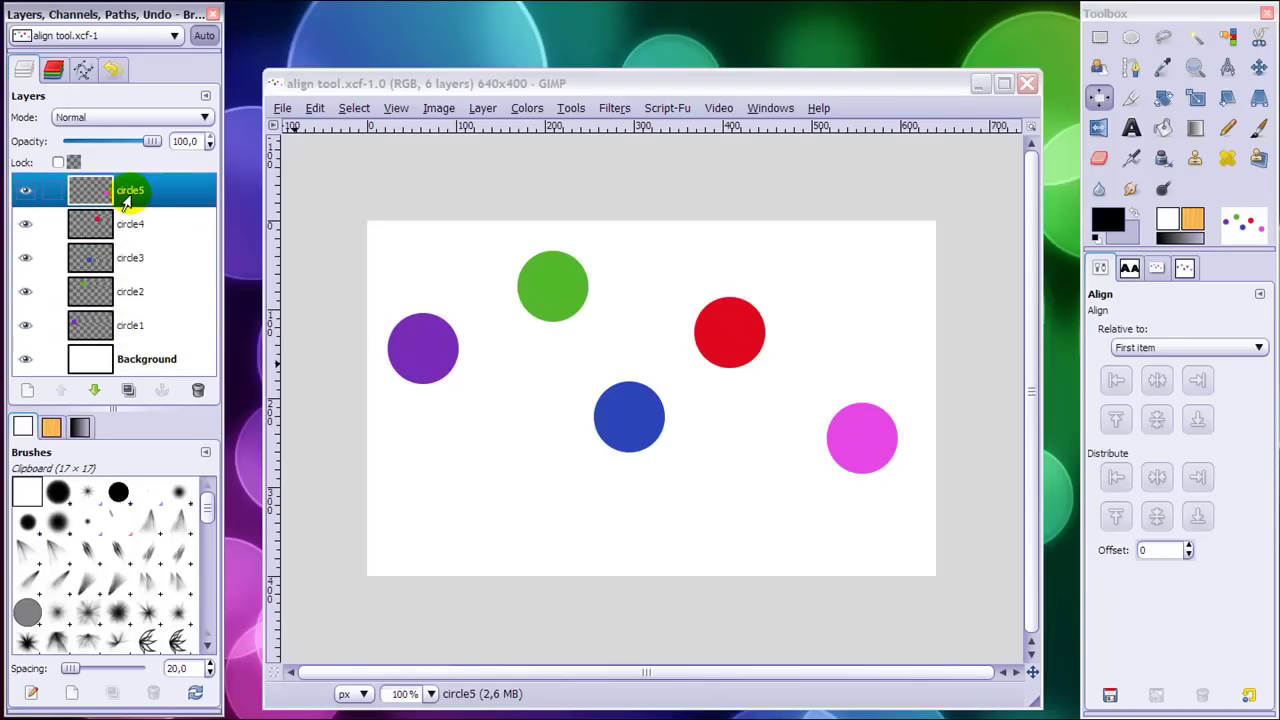
pyautogui.click(126, 330)
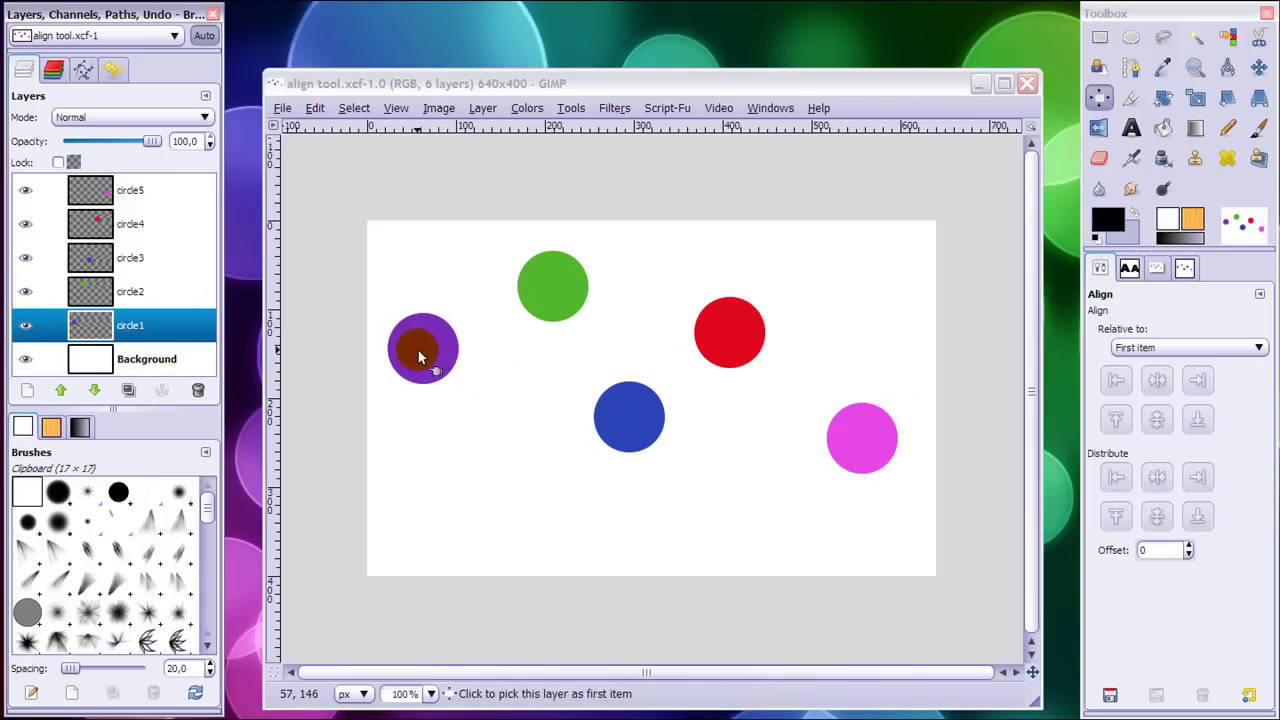
pyautogui.click(420, 355)
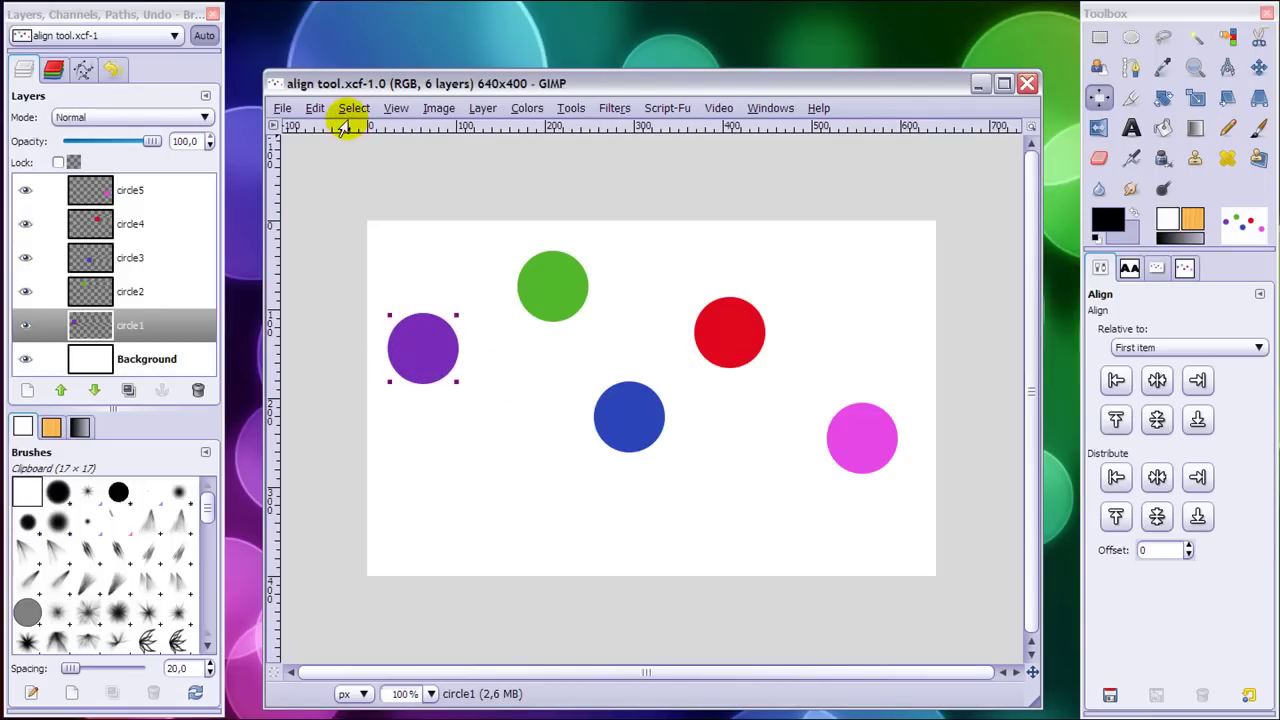
# Enable View > Show Layer Boundary so circle1 shows a dashed outline
pyautogui.click(478, 108)
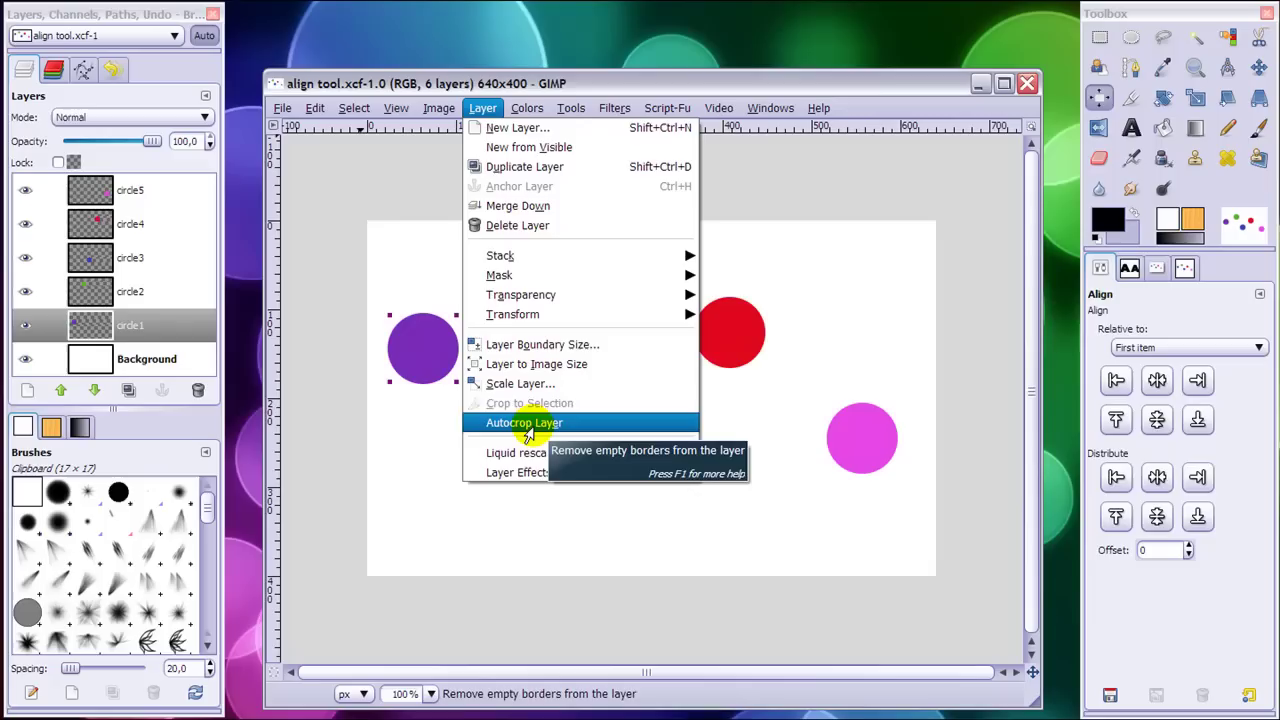
pyautogui.moveTo(395, 112)
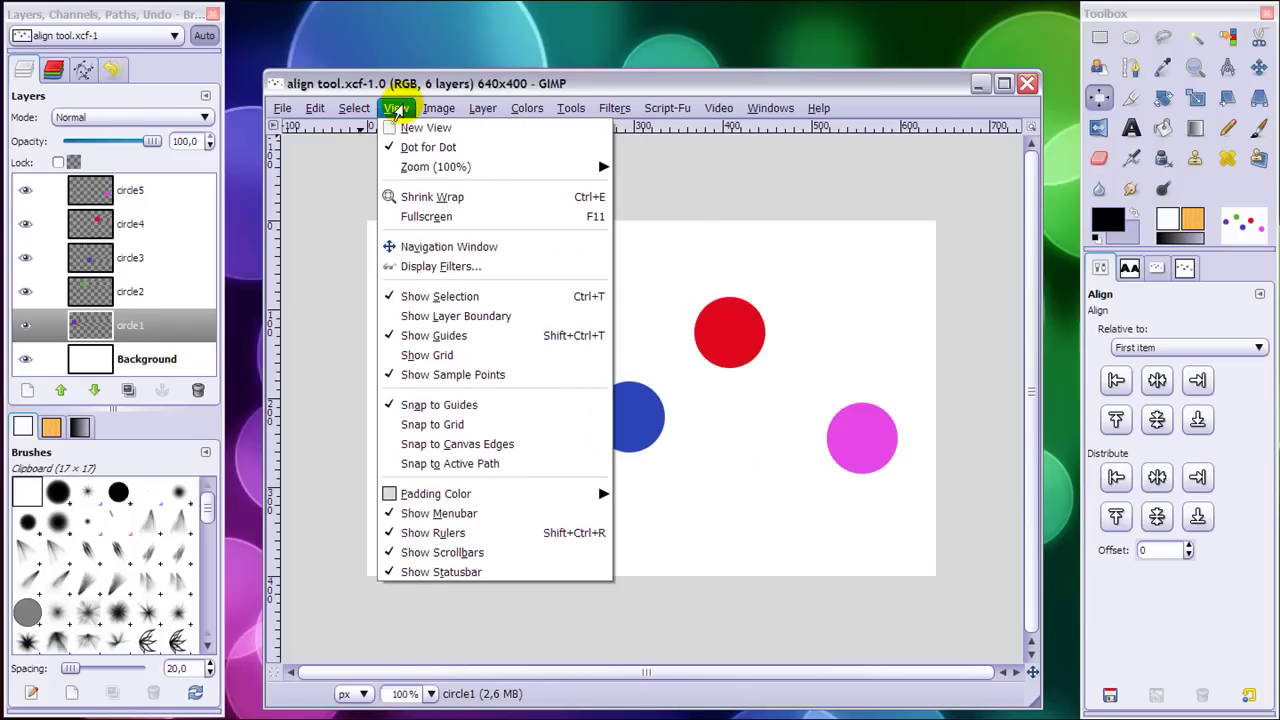
pyautogui.click(414, 316)
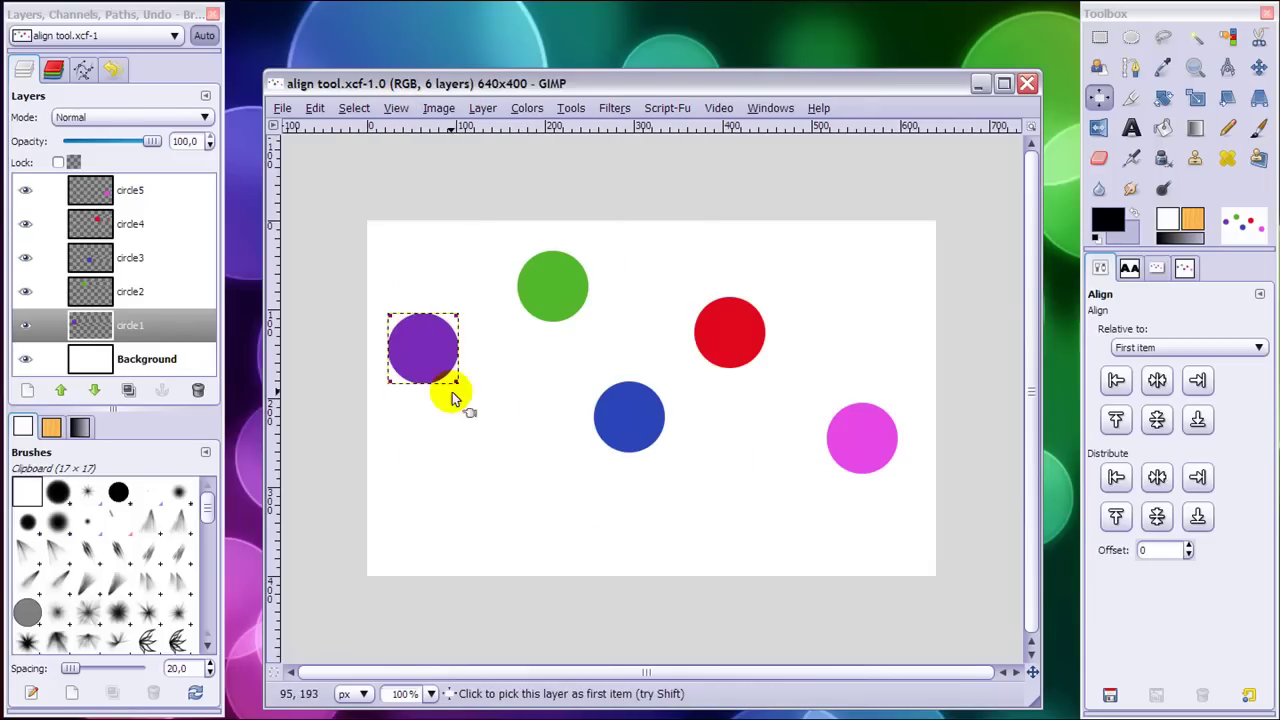
pyautogui.click(128, 292)
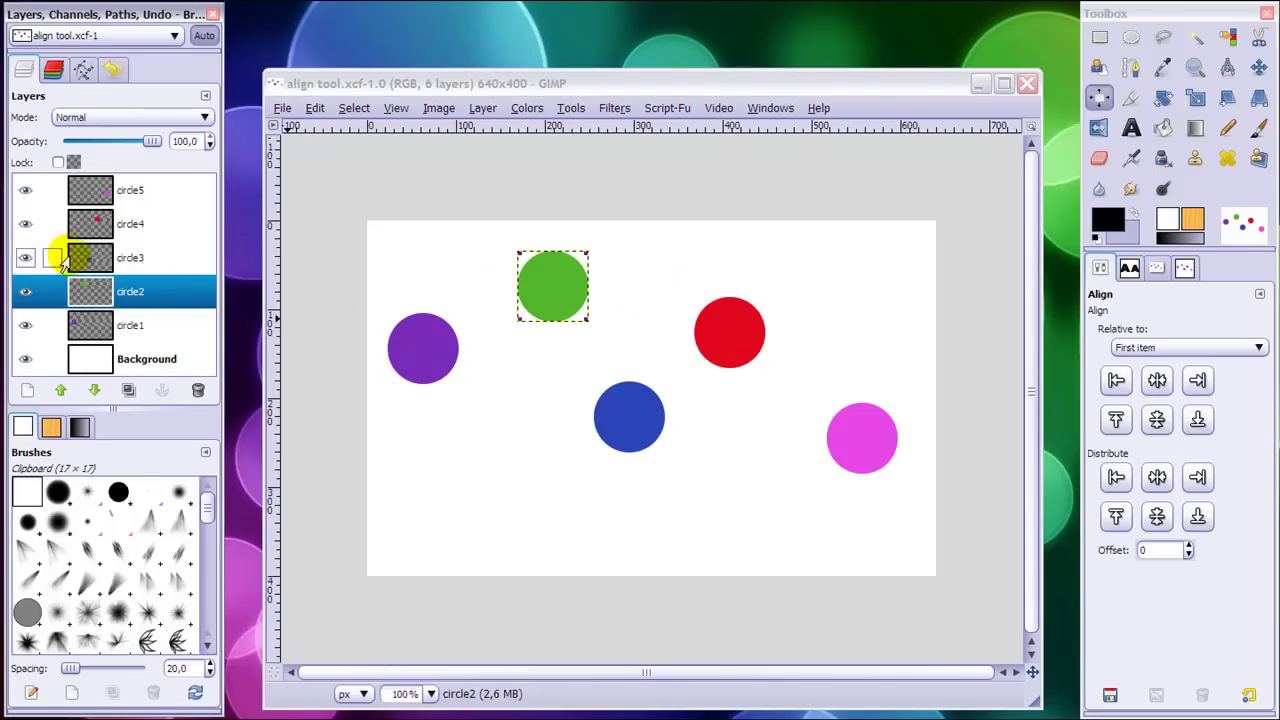
pyautogui.click(130, 258)
pyautogui.click(652, 450)
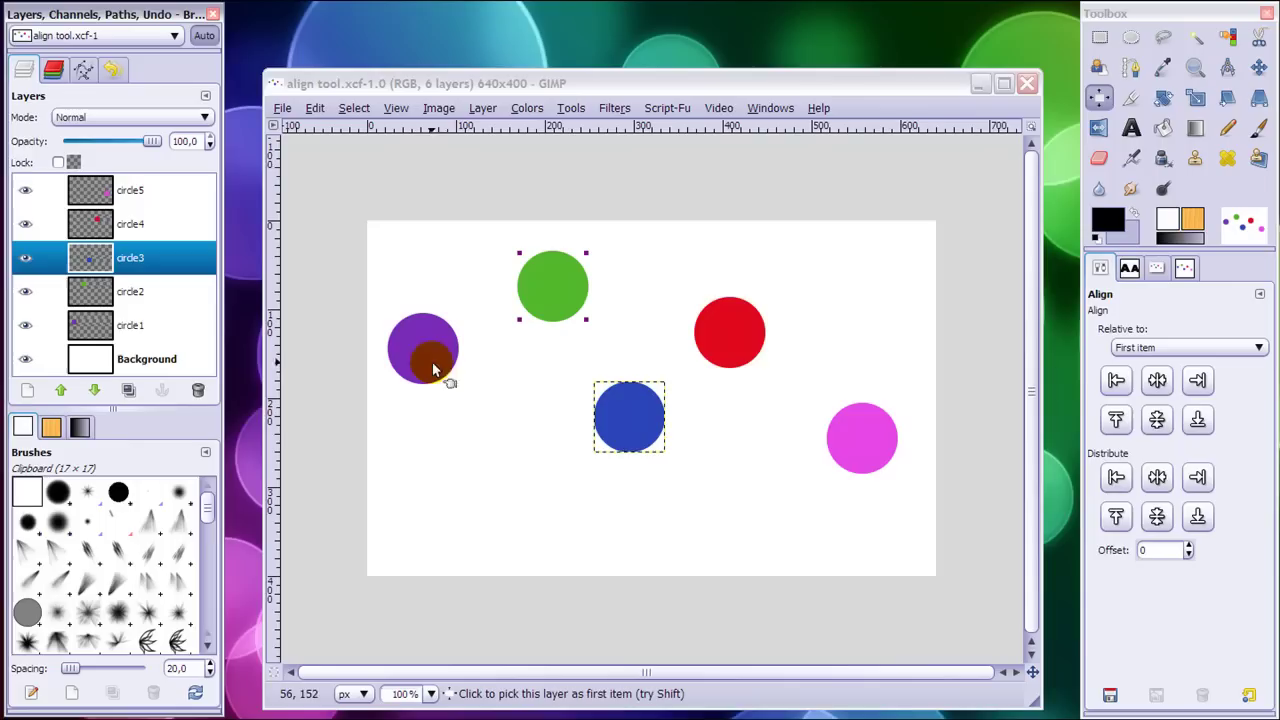
pyautogui.click(628, 417)
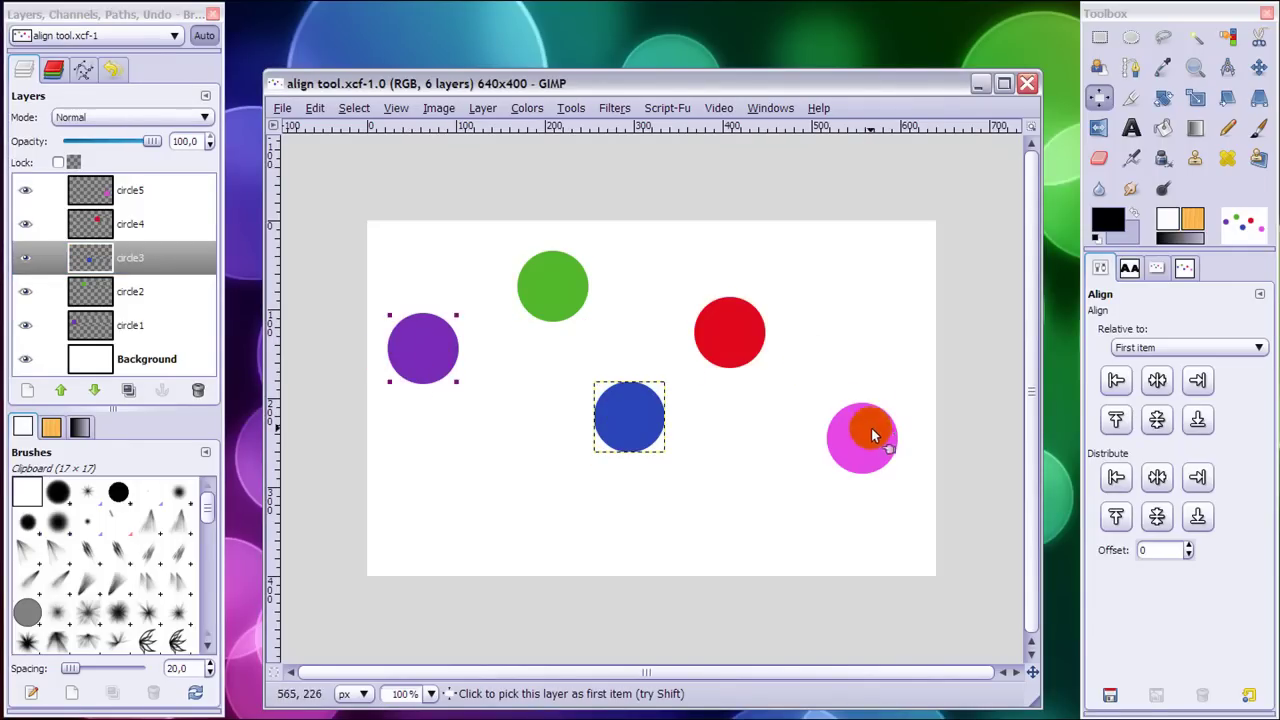
pyautogui.click(89, 335)
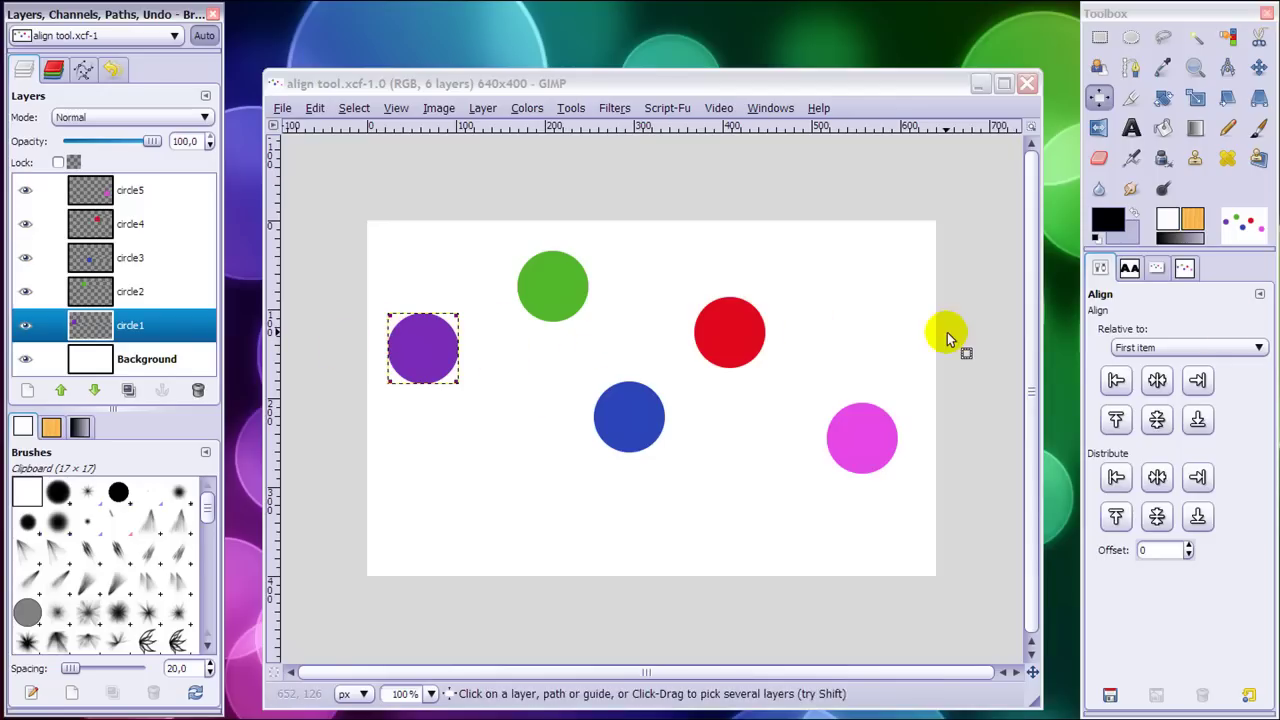
pyautogui.click(417, 343)
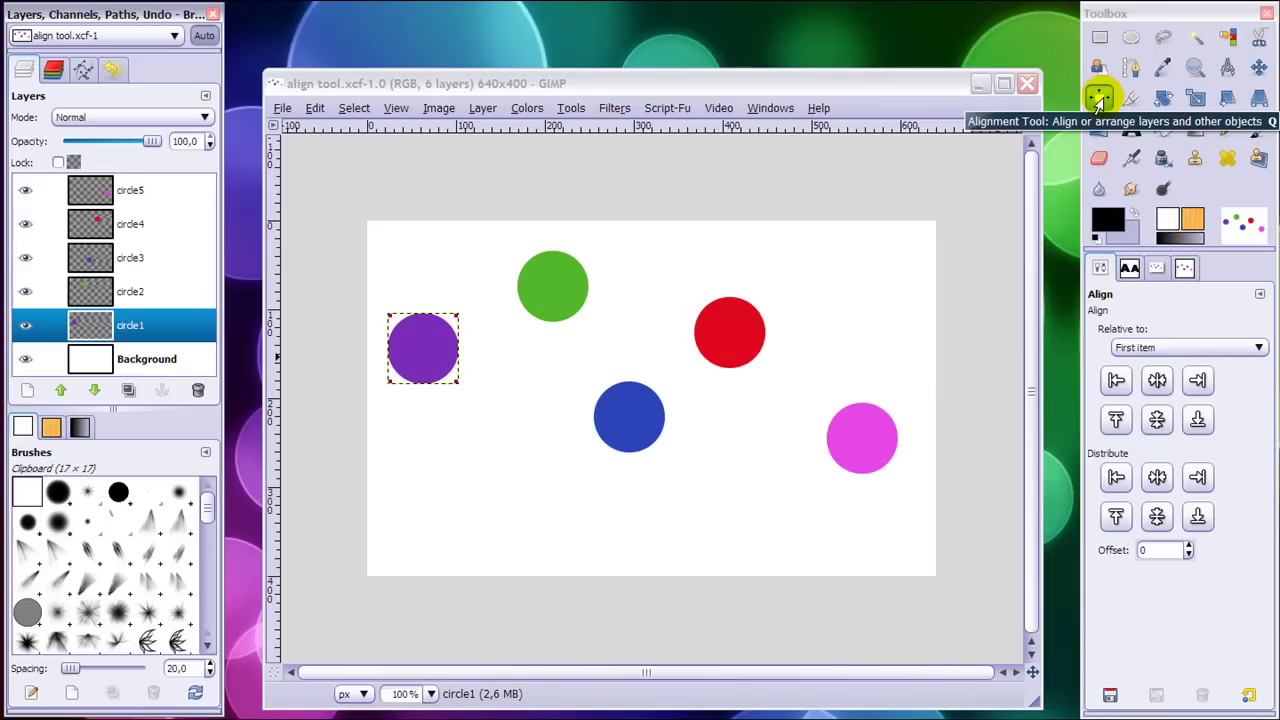
pyautogui.click(1144, 352)
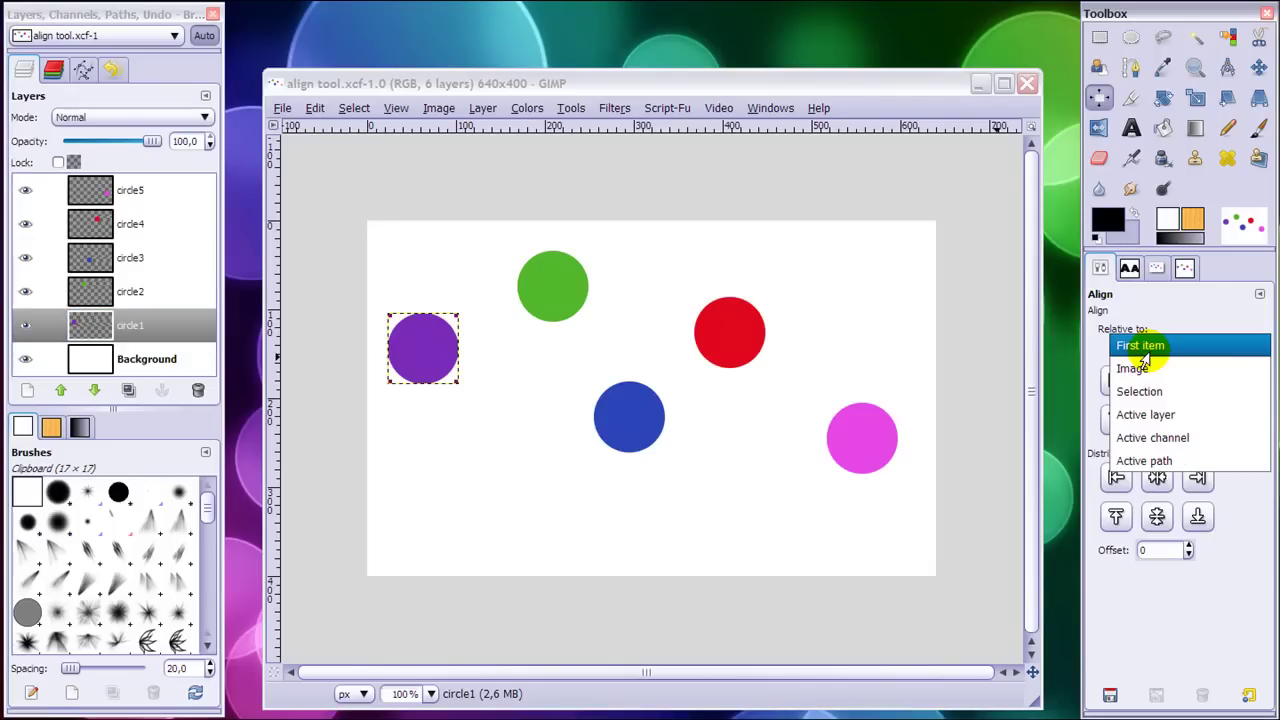
pyautogui.click(1143, 356)
pyautogui.click(440, 362)
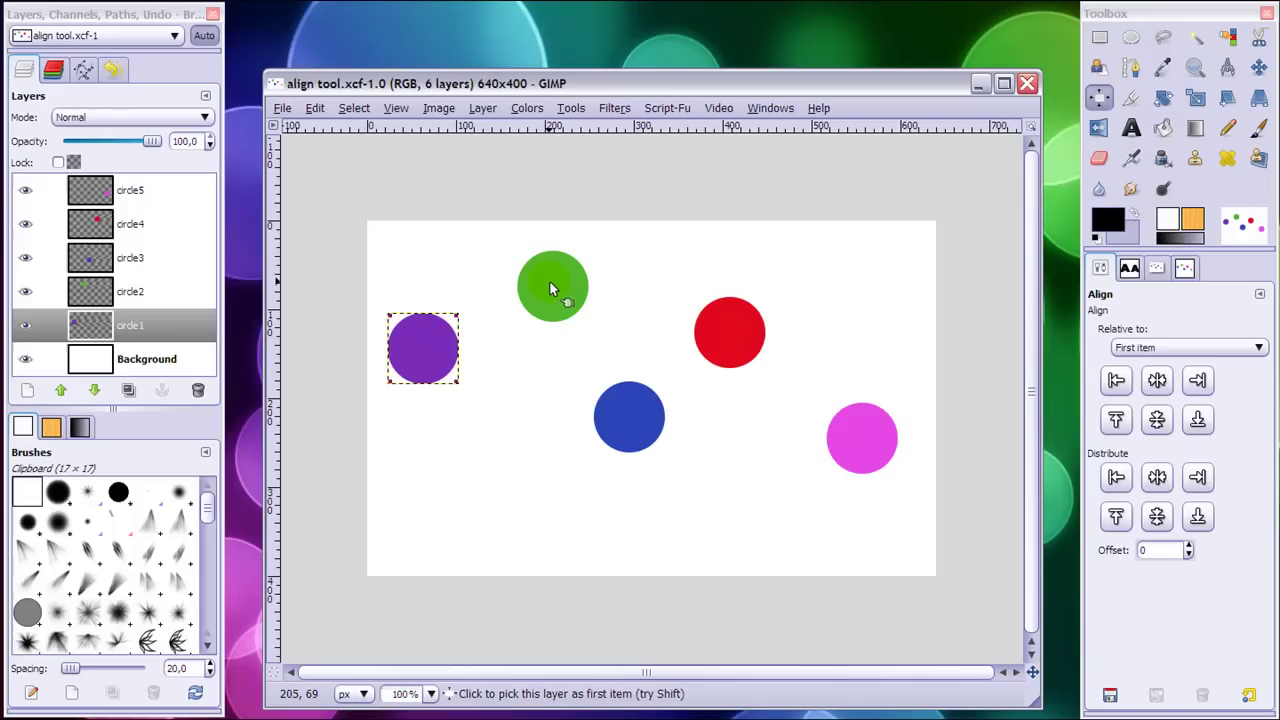
# Shift-add the green, blue, red and magenta circles as alignment targets
pyautogui.press('shift')
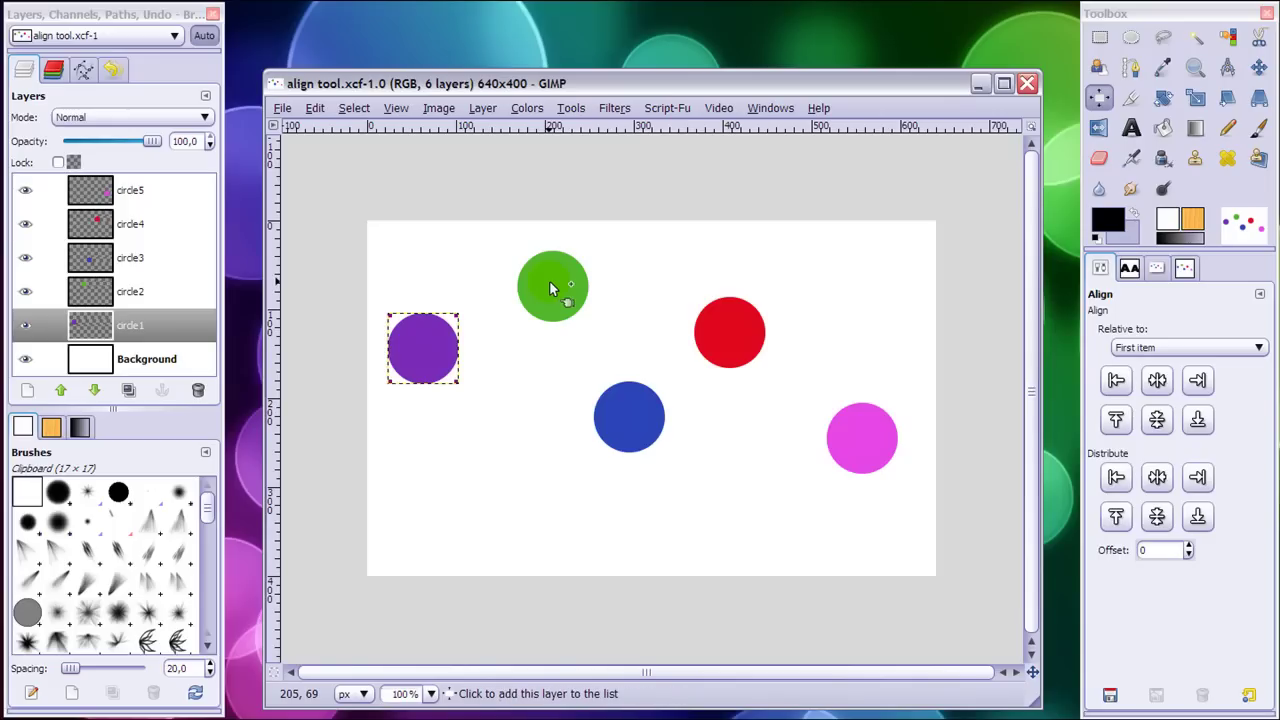
pyautogui.keyDown('shift'); pyautogui.click(550, 282); pyautogui.keyUp('shift')
pyautogui.keyDown('shift'); pyautogui.click(608, 404); pyautogui.keyUp('shift')
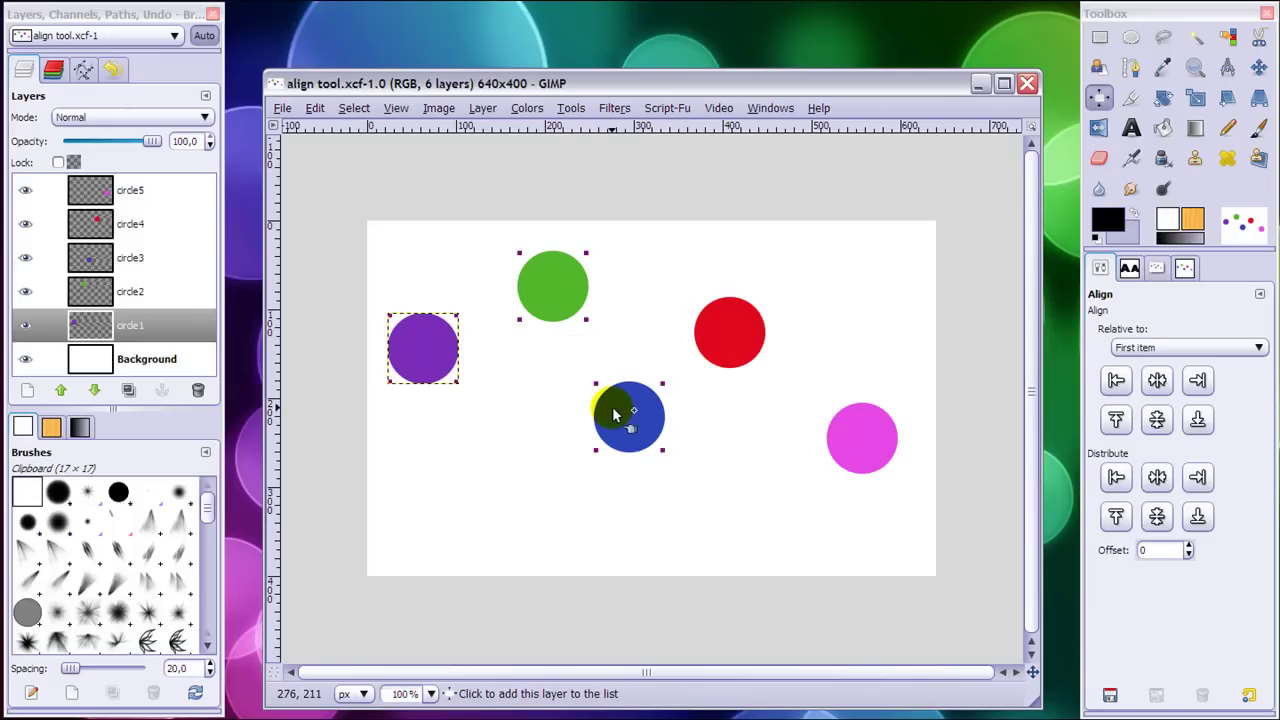
pyautogui.keyDown('shift'); pyautogui.click(725, 340); pyautogui.keyUp('shift')
pyautogui.keyDown('shift'); pyautogui.click(868, 450); pyautogui.keyUp('shift')
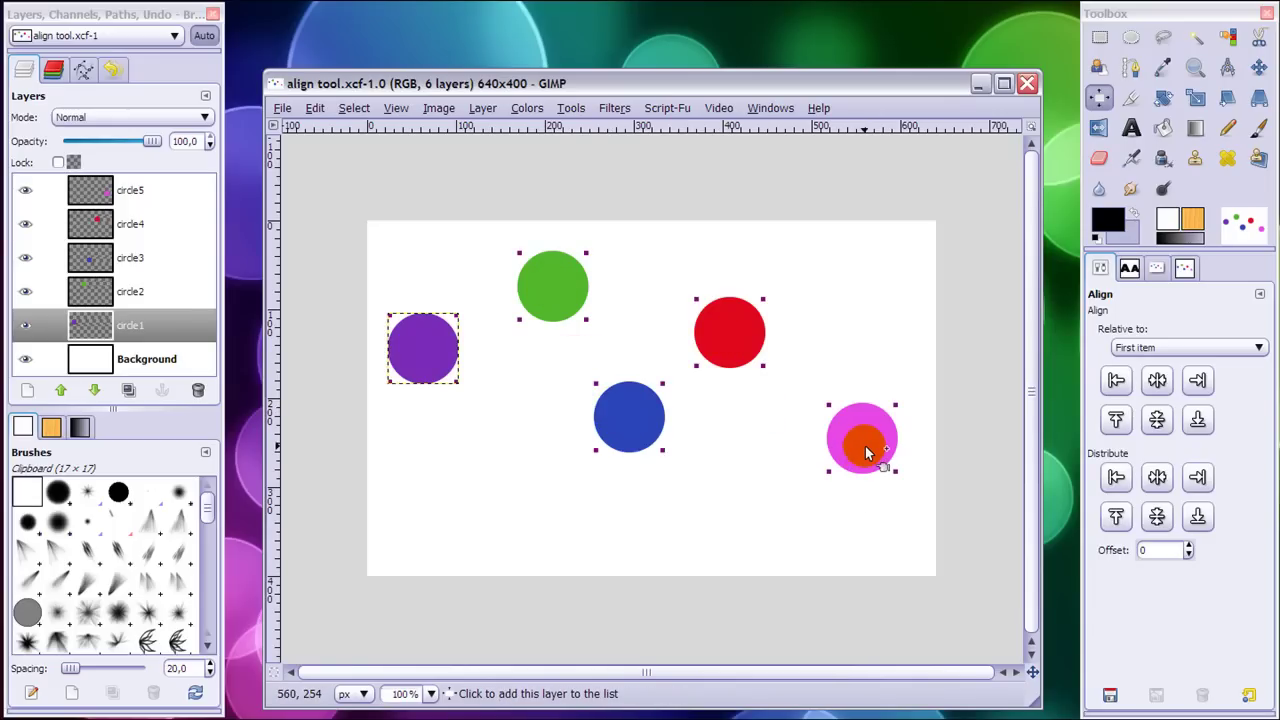
# Align all circles to the purple circle's vertical middle and re-pick it as first item
pyautogui.click(1155, 420)
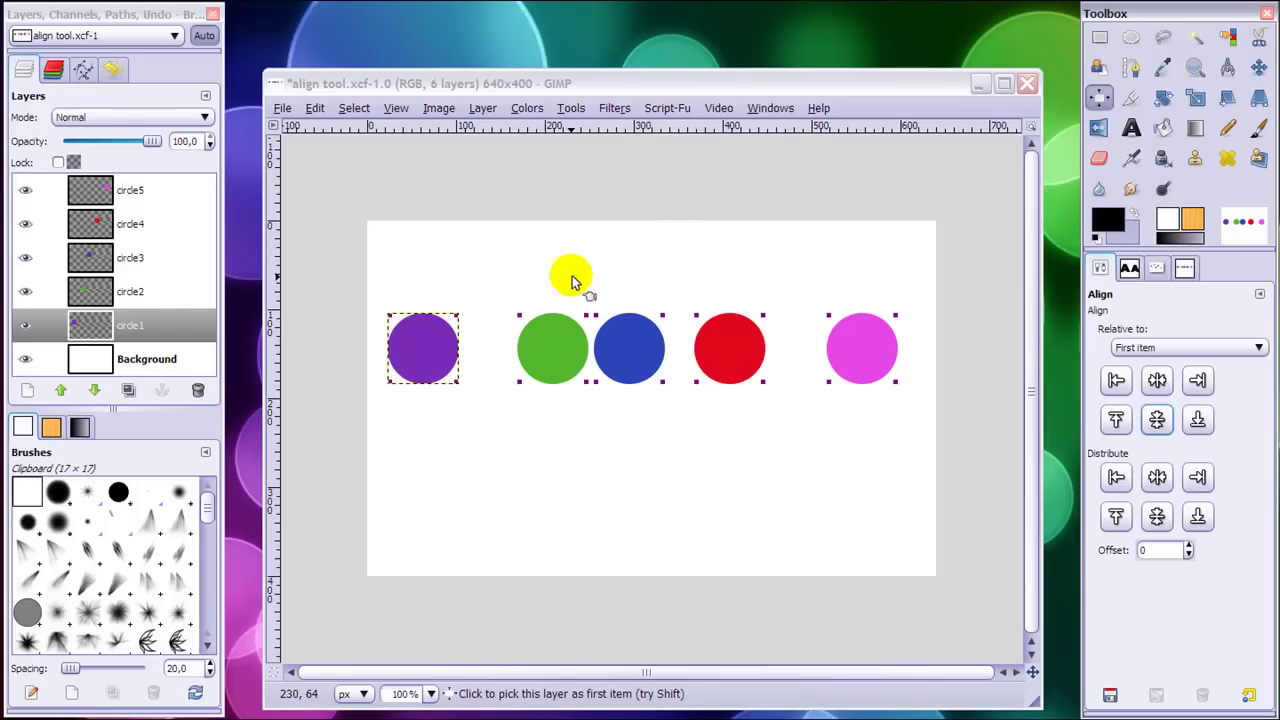
pyautogui.click(415, 364)
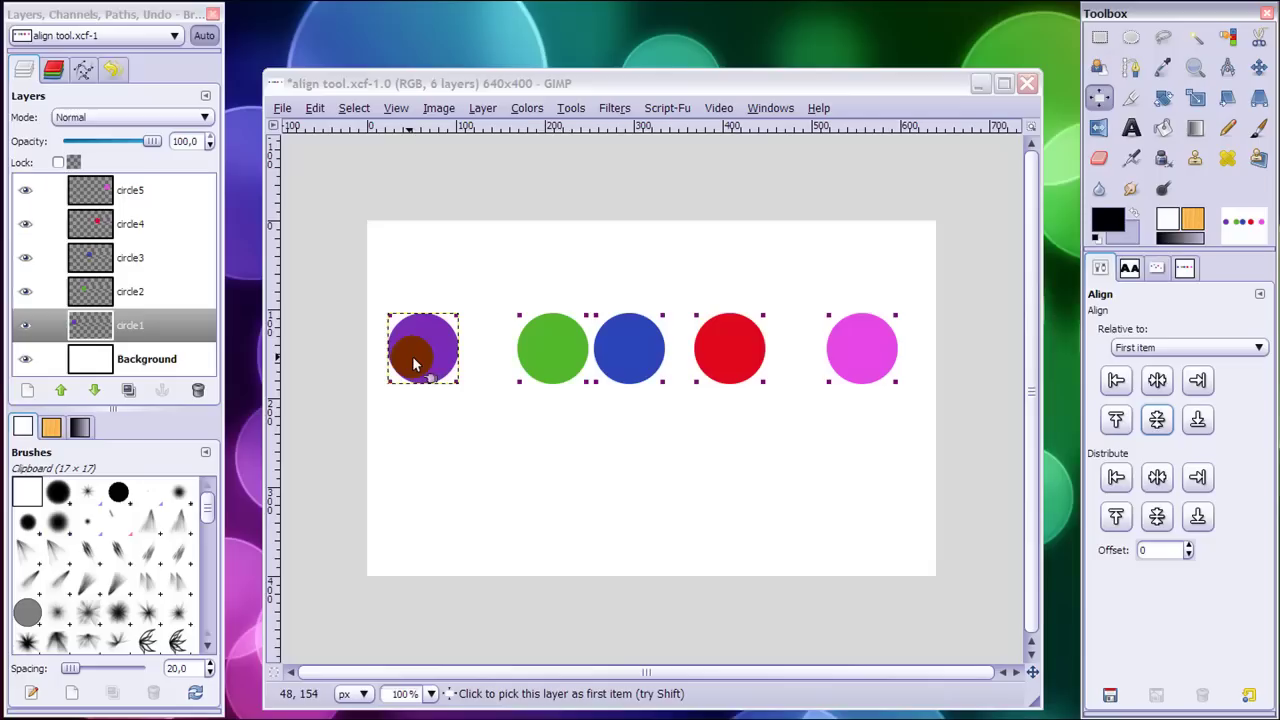
# Distribute horizontal centers with offset 0, stacking all circles on the purple circle's spot
pyautogui.click(1157, 479)
pyautogui.click(417, 360)
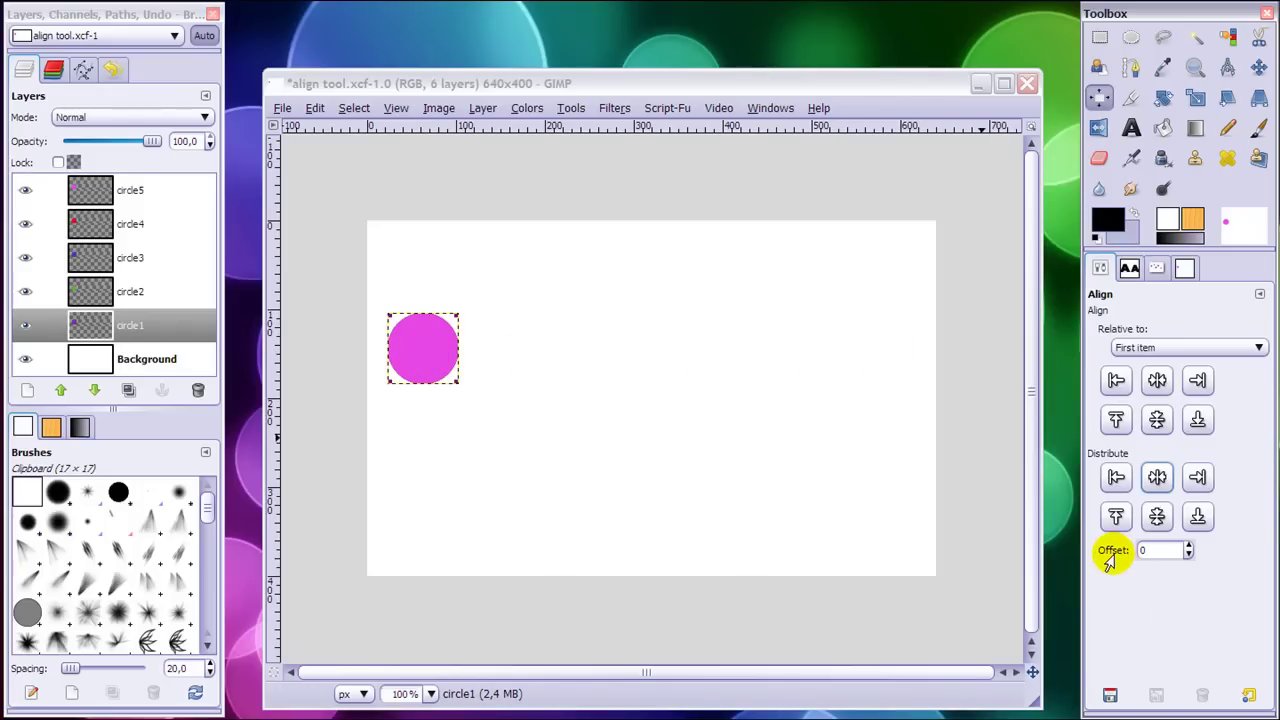
# Set the distribute offset to 100 and distribute horizontal centers to space the circles evenly
pyautogui.doubleClick(1148, 550)
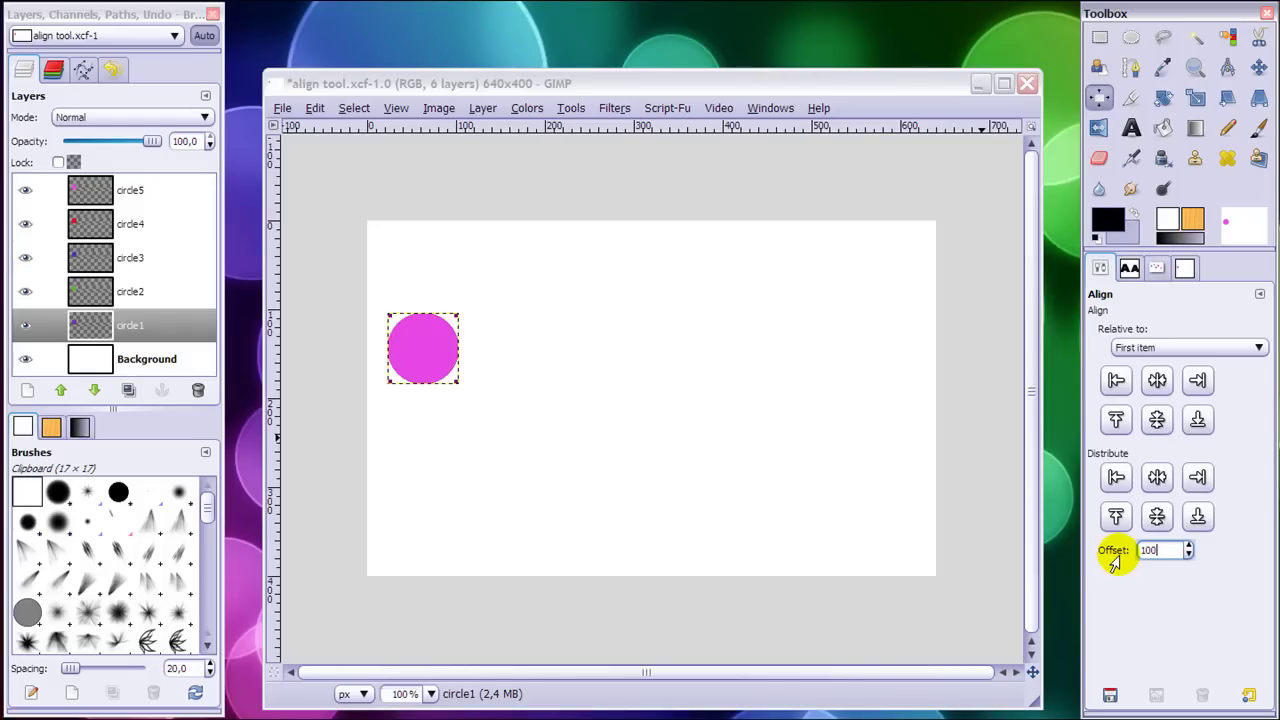
pyautogui.click(1157, 477)
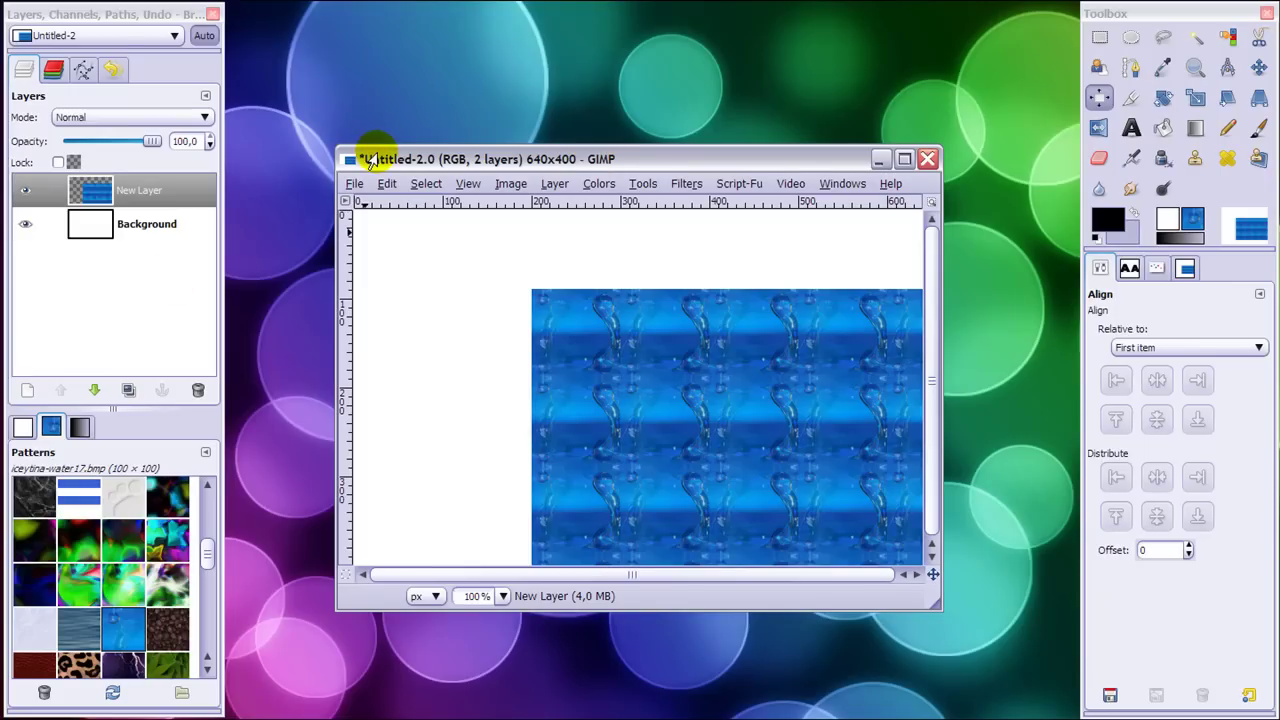
# Switch between the Background and New Layer layers and pick them on the canvas
pyautogui.click(120, 224)
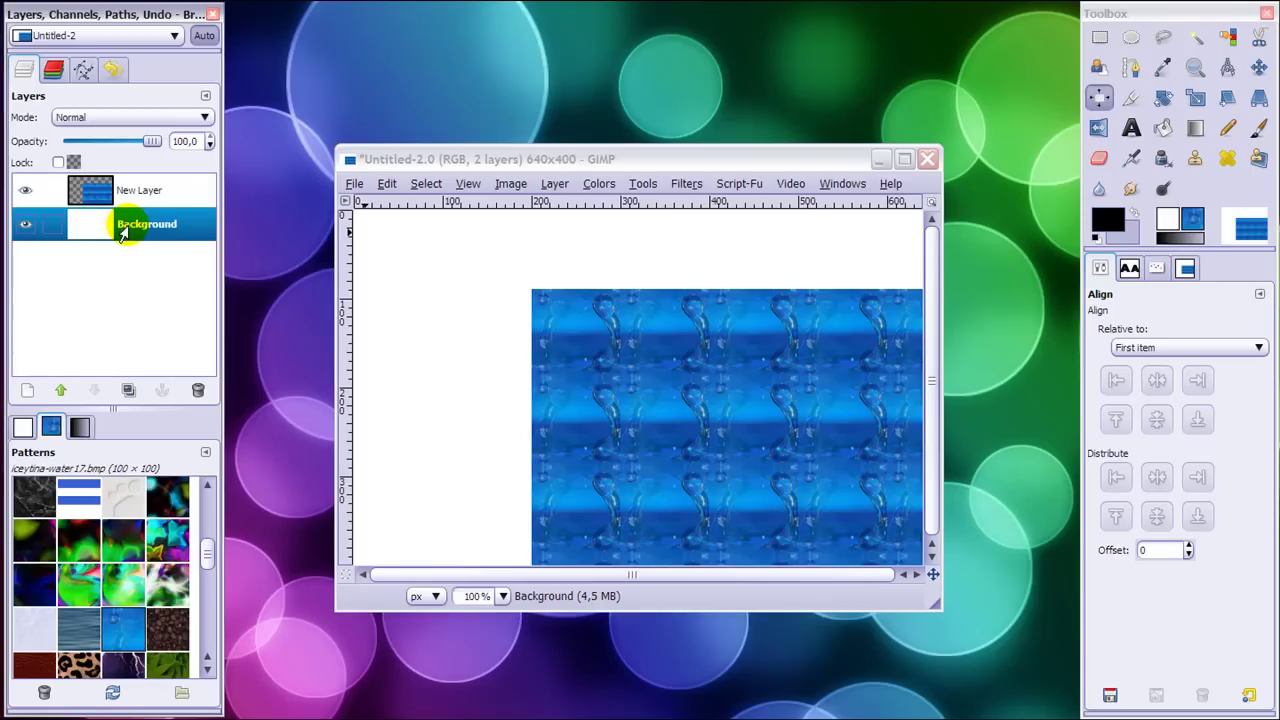
pyautogui.click(130, 198)
pyautogui.click(128, 222)
pyautogui.click(128, 190)
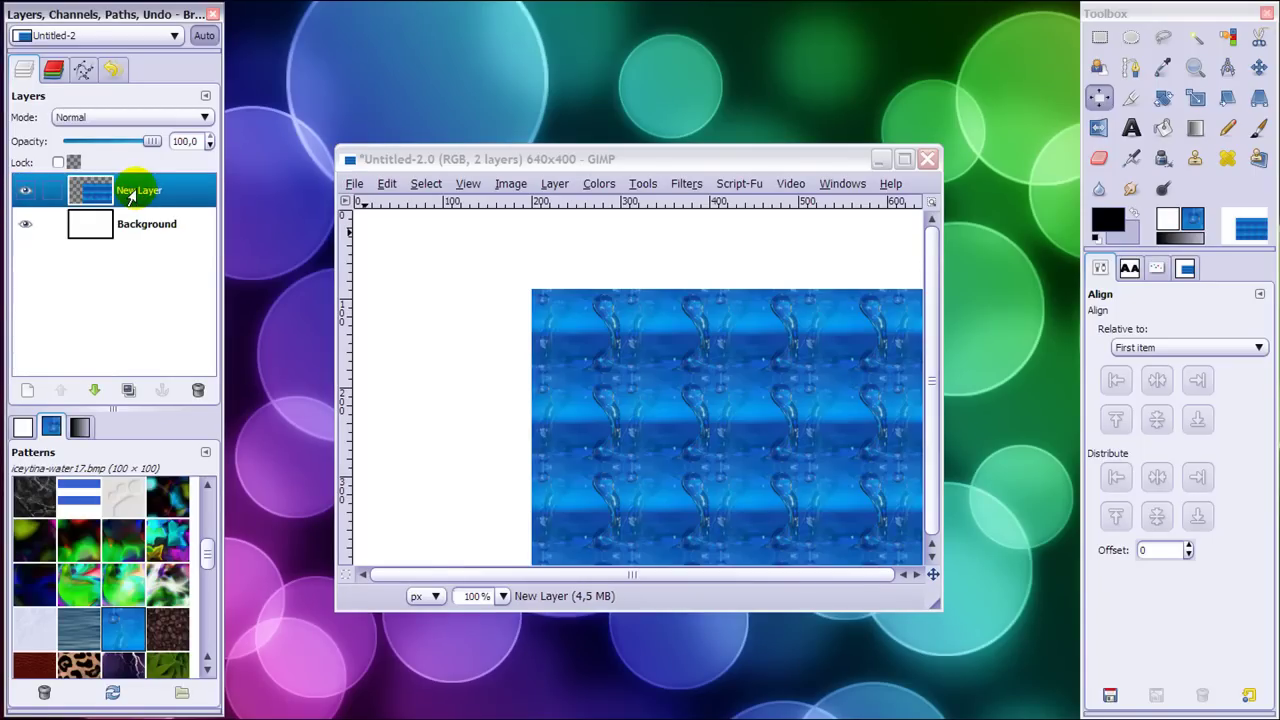
pyautogui.click(110, 185)
pyautogui.click(709, 475)
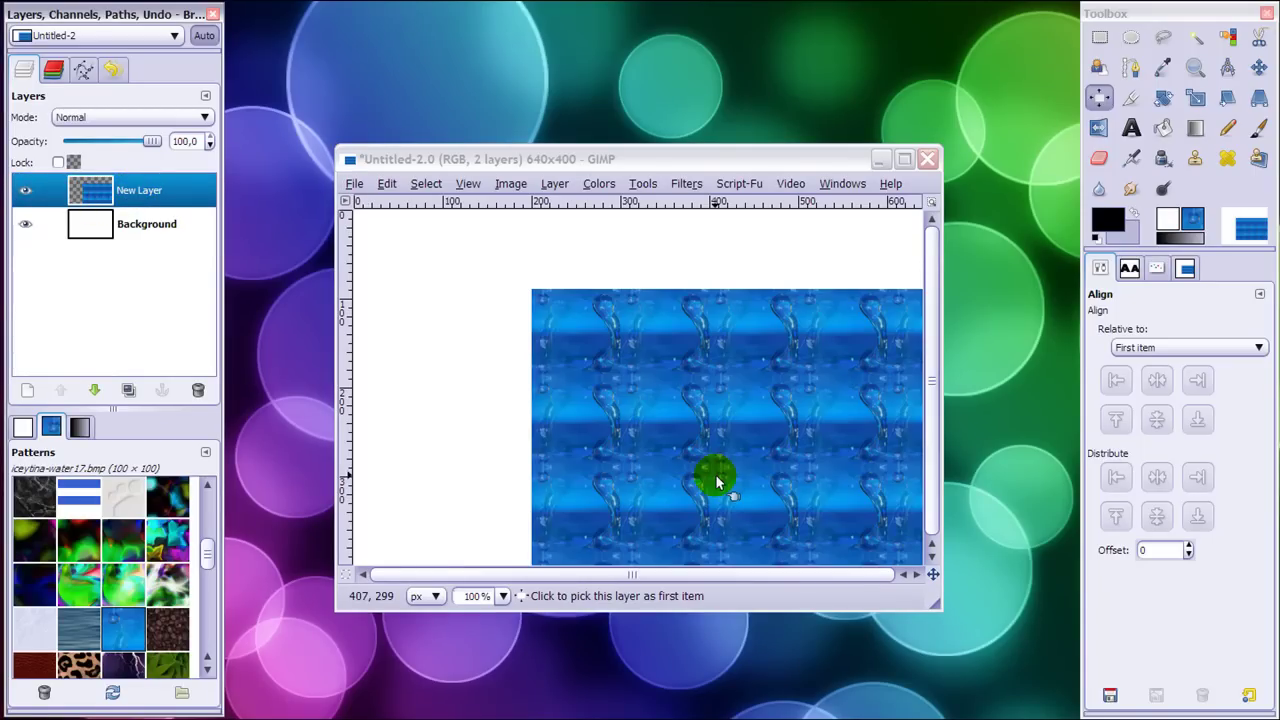
pyautogui.click(124, 224)
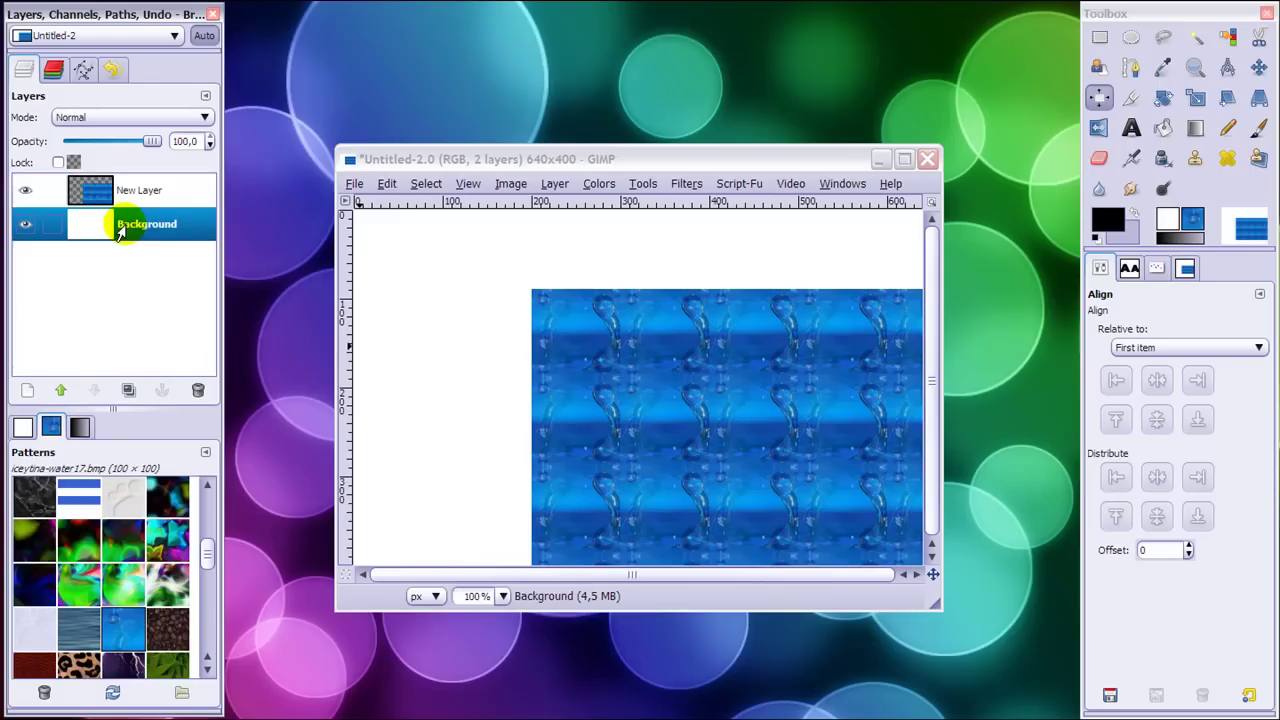
pyautogui.click(636, 345)
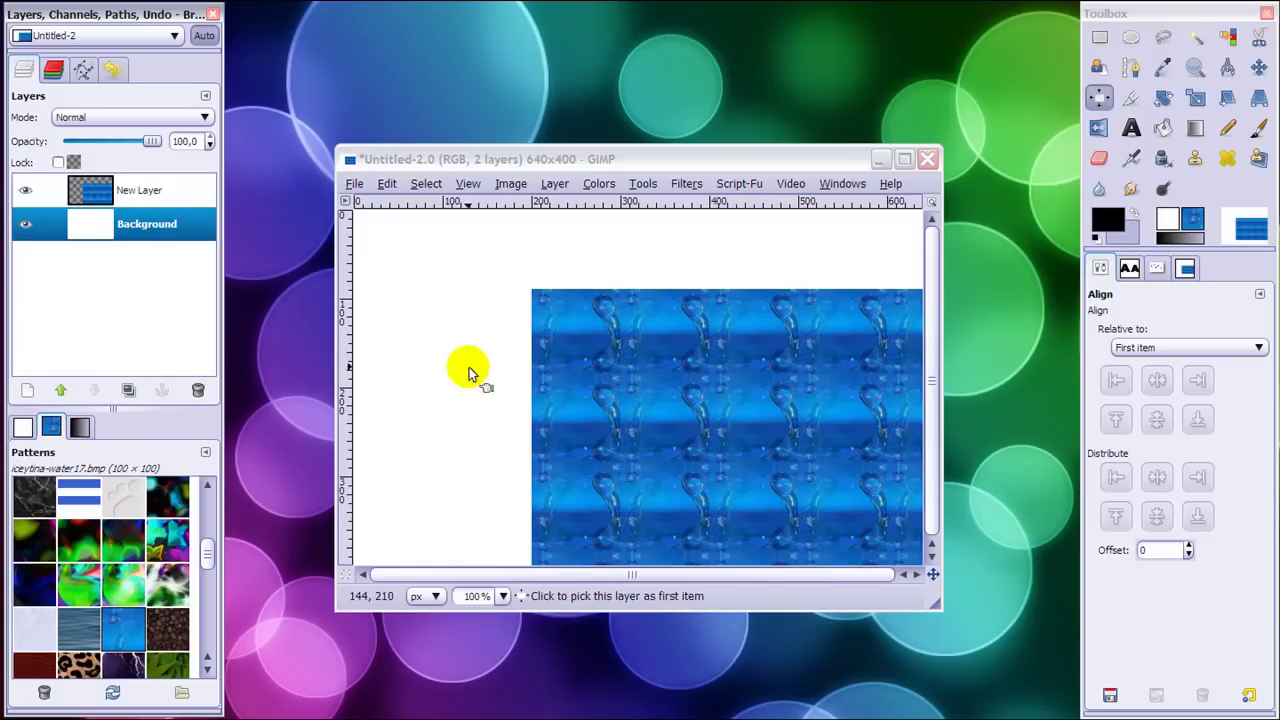
pyautogui.click(759, 458)
pyautogui.click(834, 386)
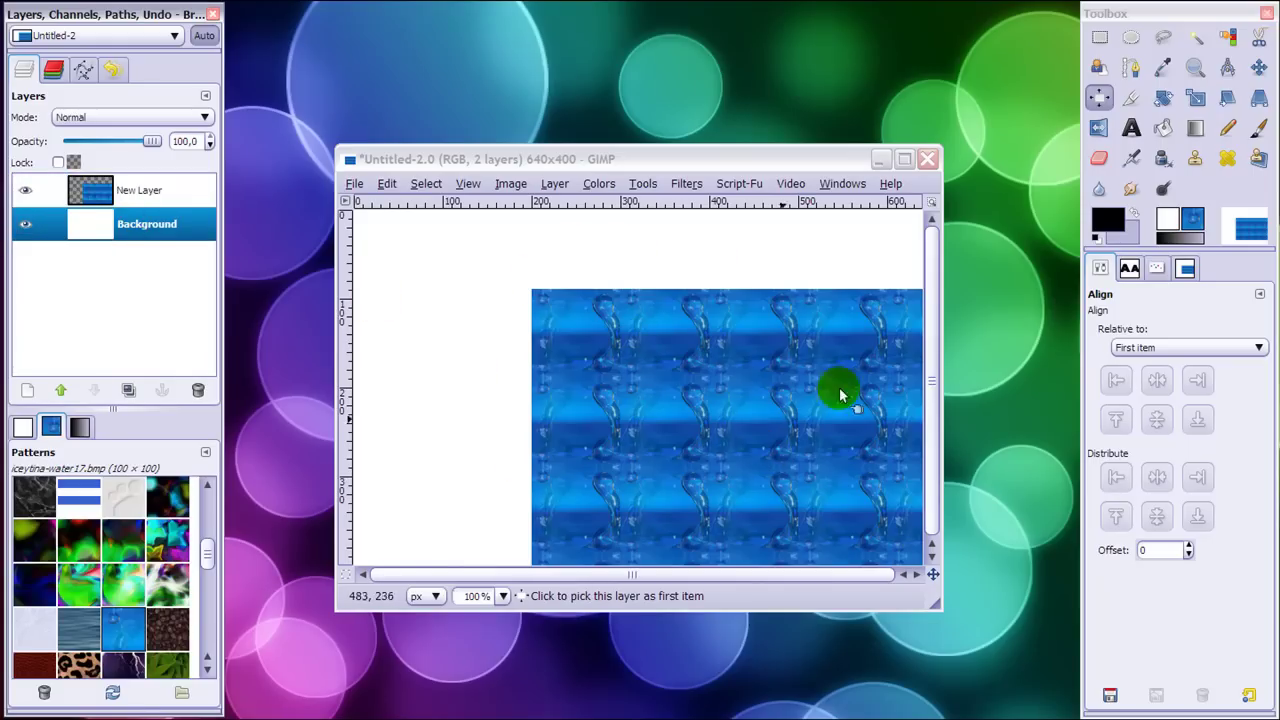
# Drag the water-pattern layer up and left with the Move tool
pyautogui.click(1258, 67)
pyautogui.click(740, 432)
pyautogui.moveTo(740, 432); pyautogui.dragTo(700, 429)
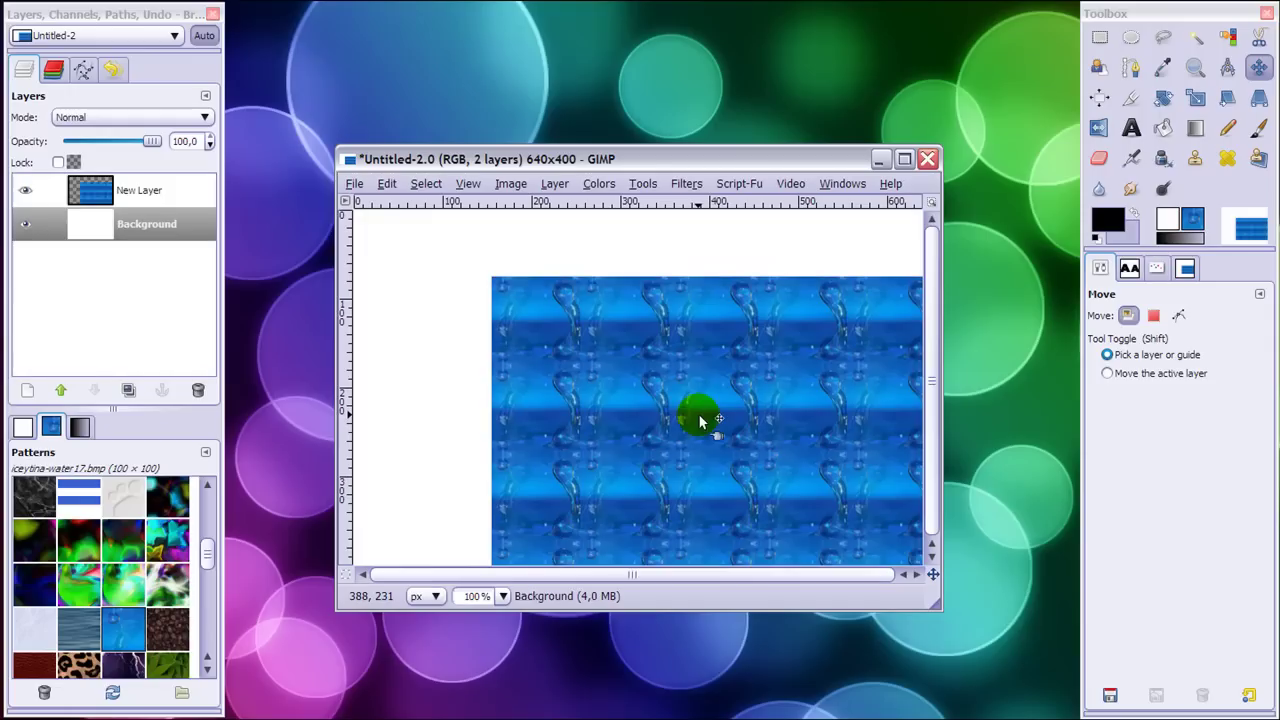
# Set the Align tool's Relative to option to Image and make New Layer active
pyautogui.click(1097, 98)
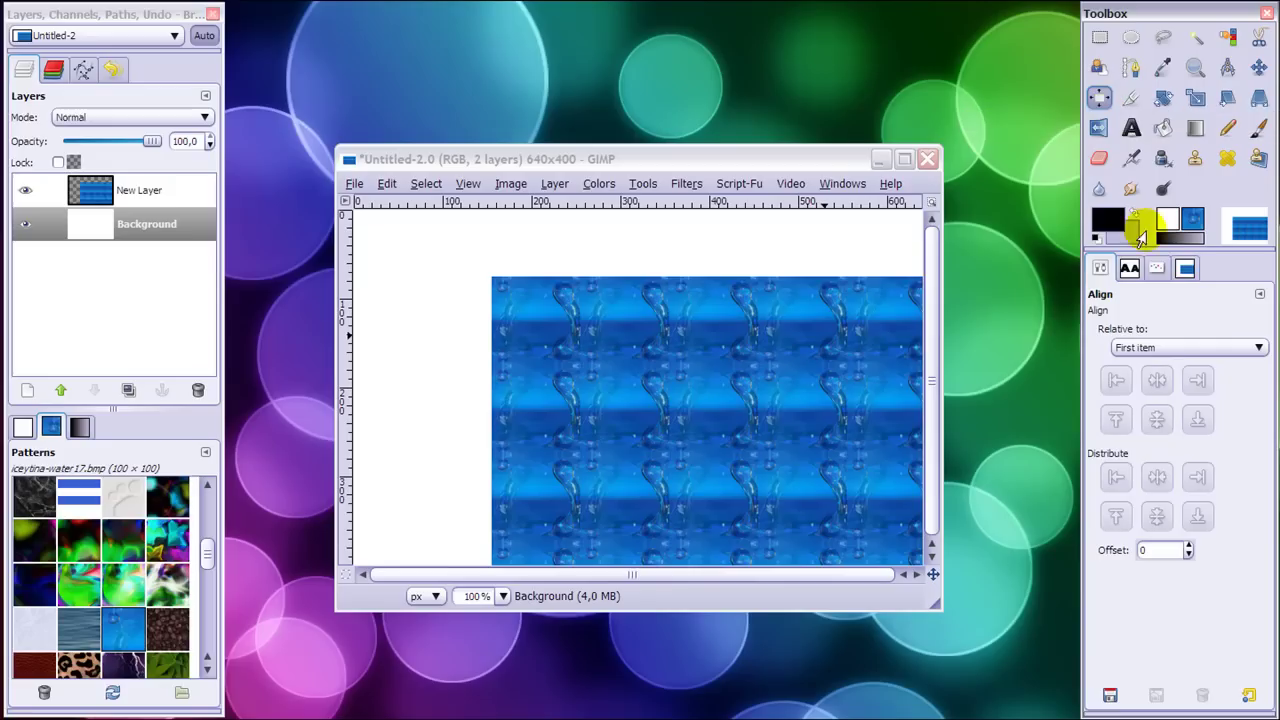
pyautogui.click(1136, 350)
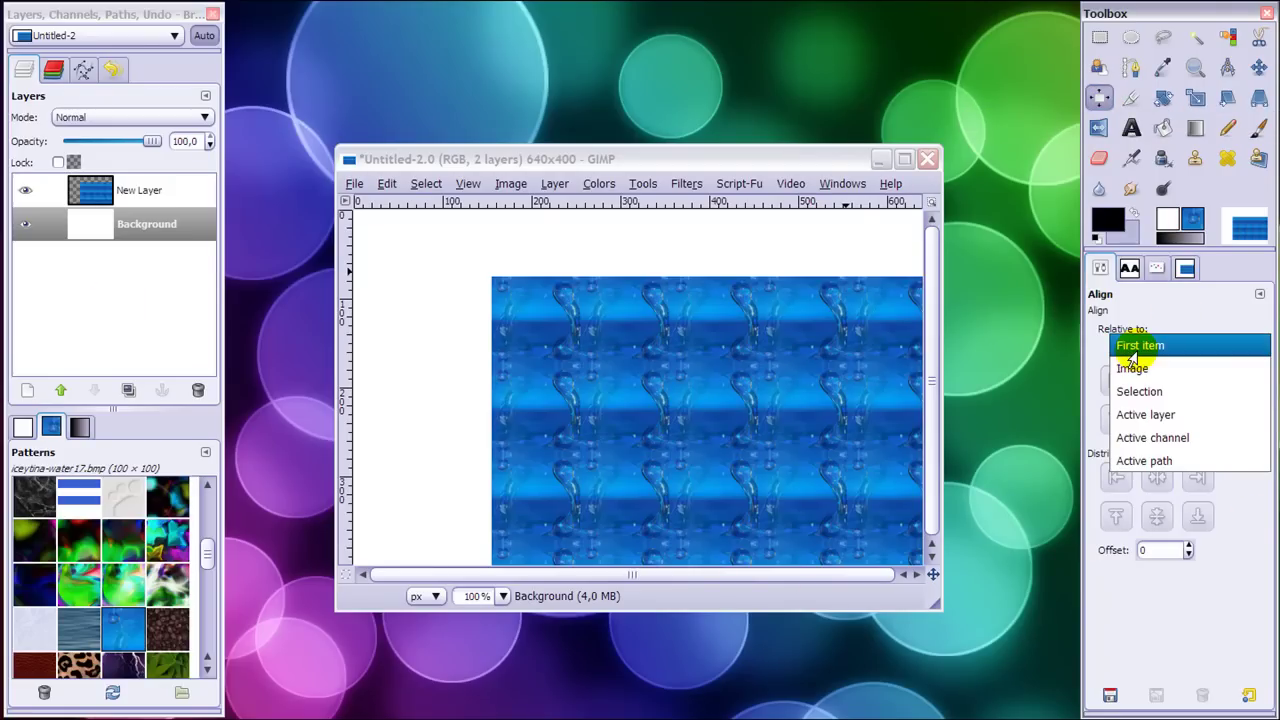
pyautogui.click(1134, 369)
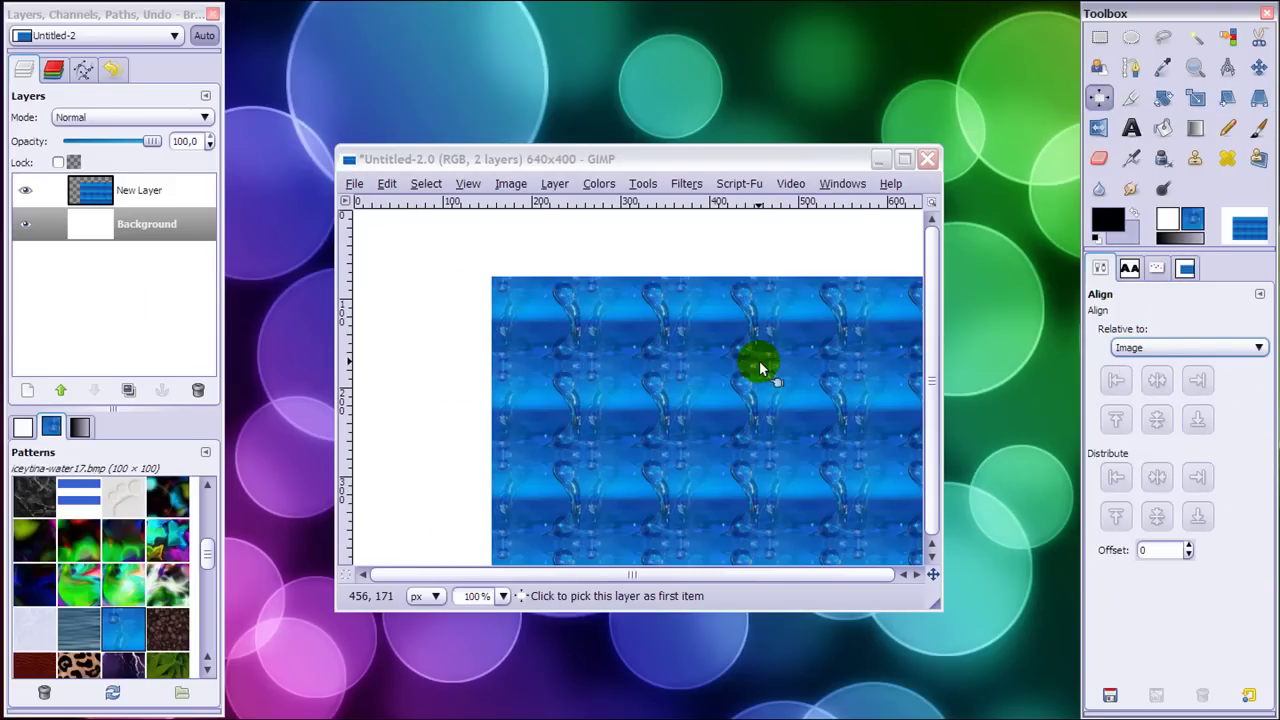
pyautogui.click(143, 236)
pyautogui.click(1155, 350)
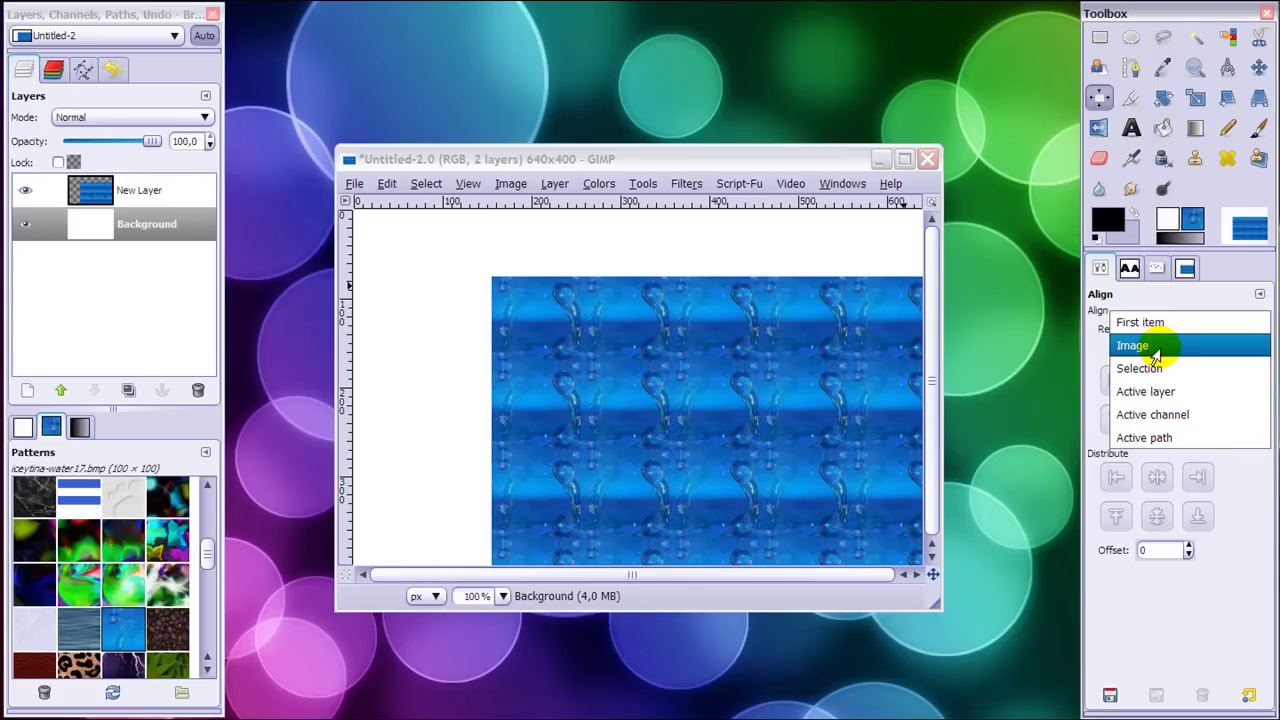
pyautogui.click(1140, 346)
pyautogui.click(115, 198)
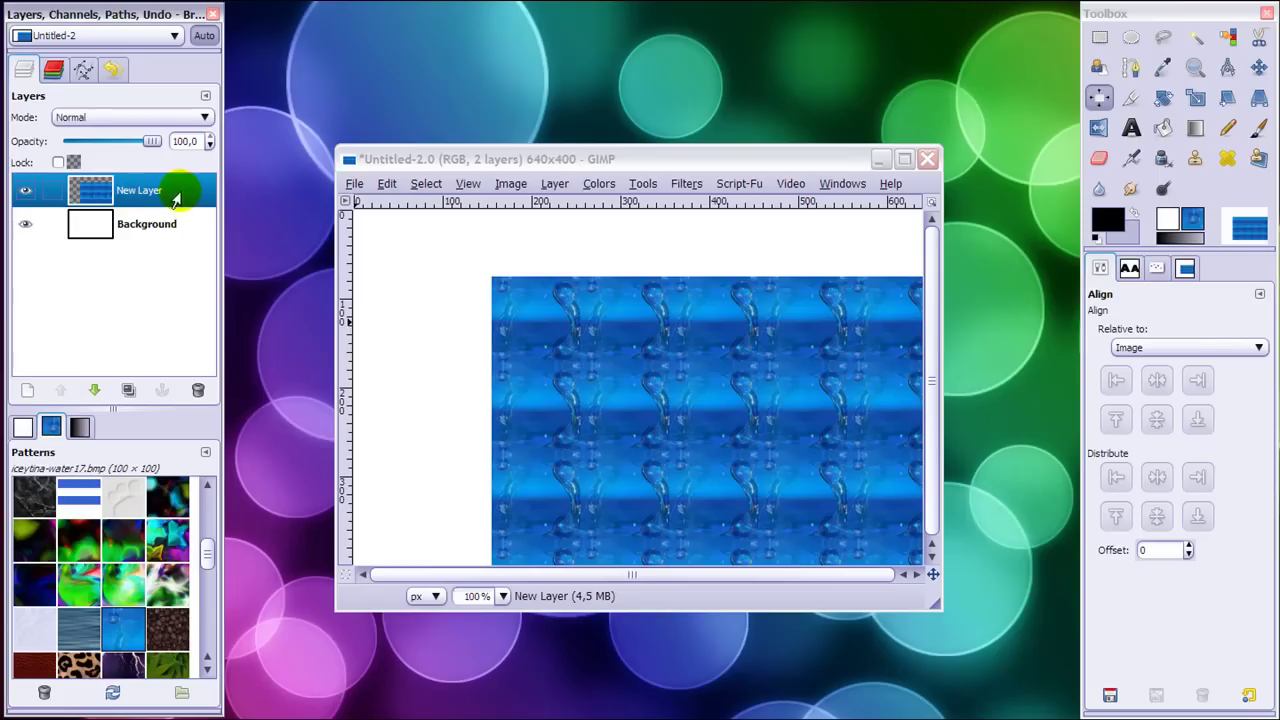
# Align the water-pattern layer to the image's left and top edges
pyautogui.click(793, 396)
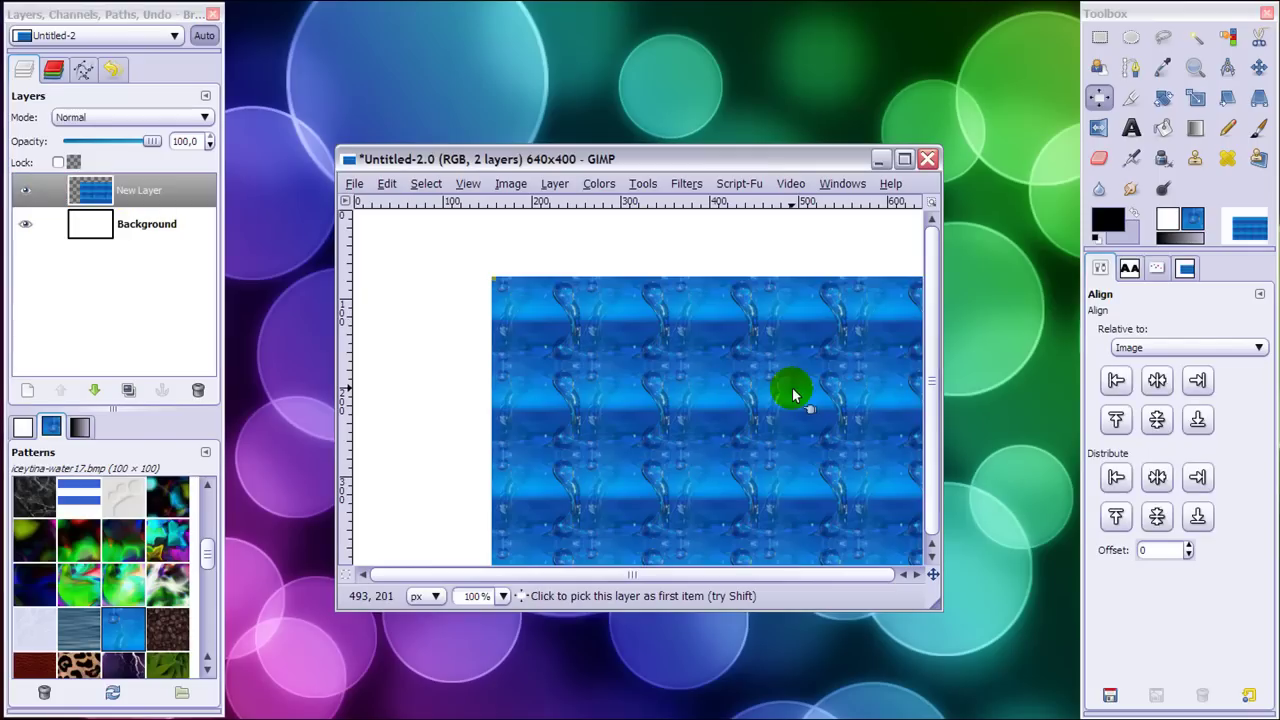
pyautogui.click(1114, 381)
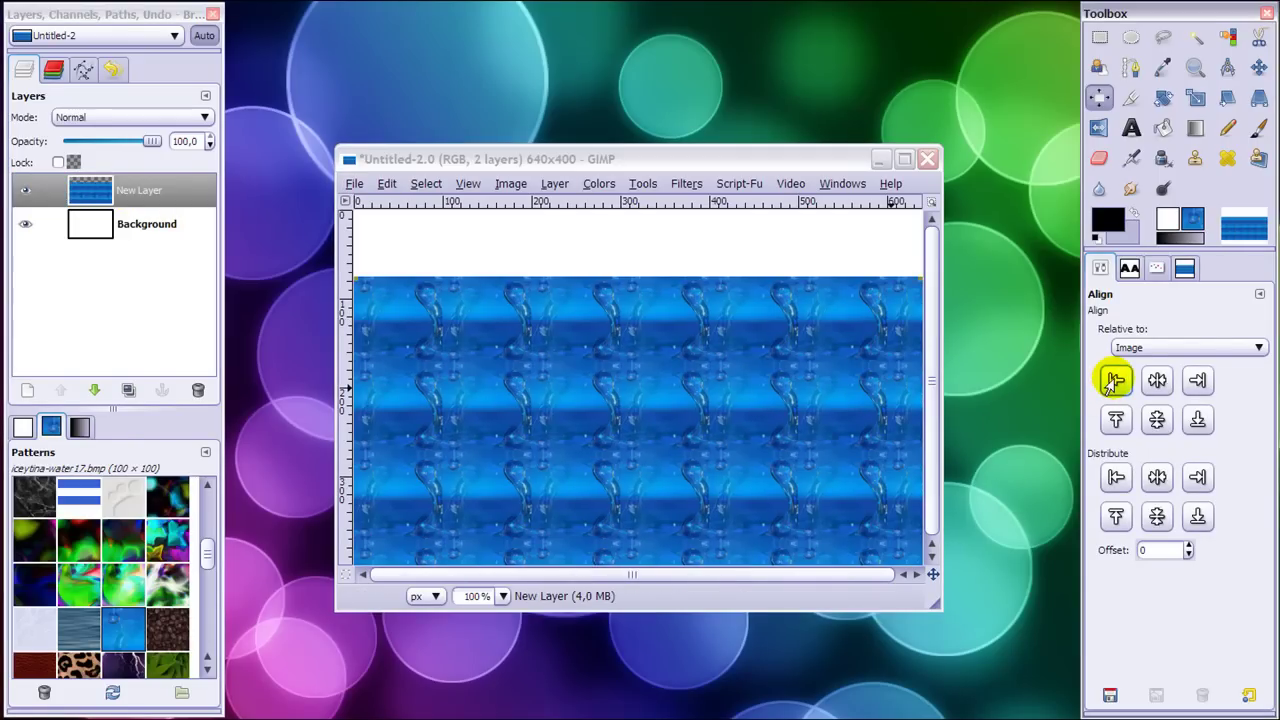
pyautogui.click(1116, 420)
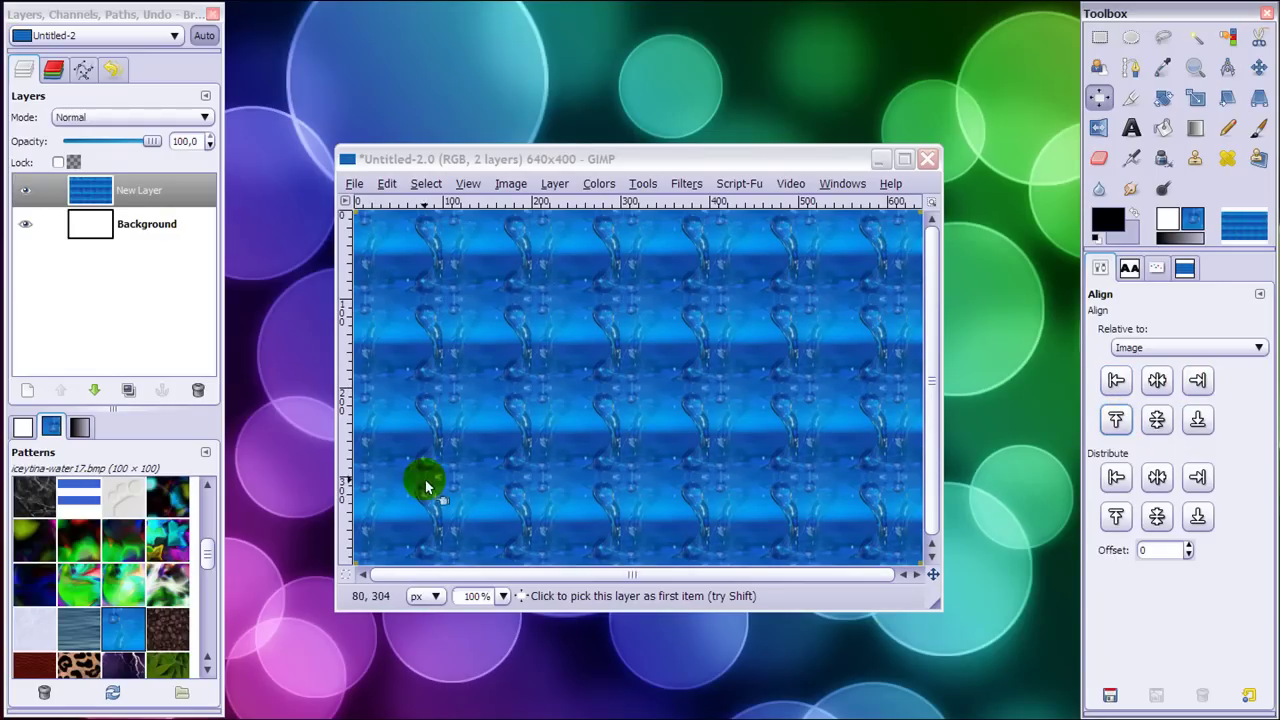
pyautogui.click(710, 162)
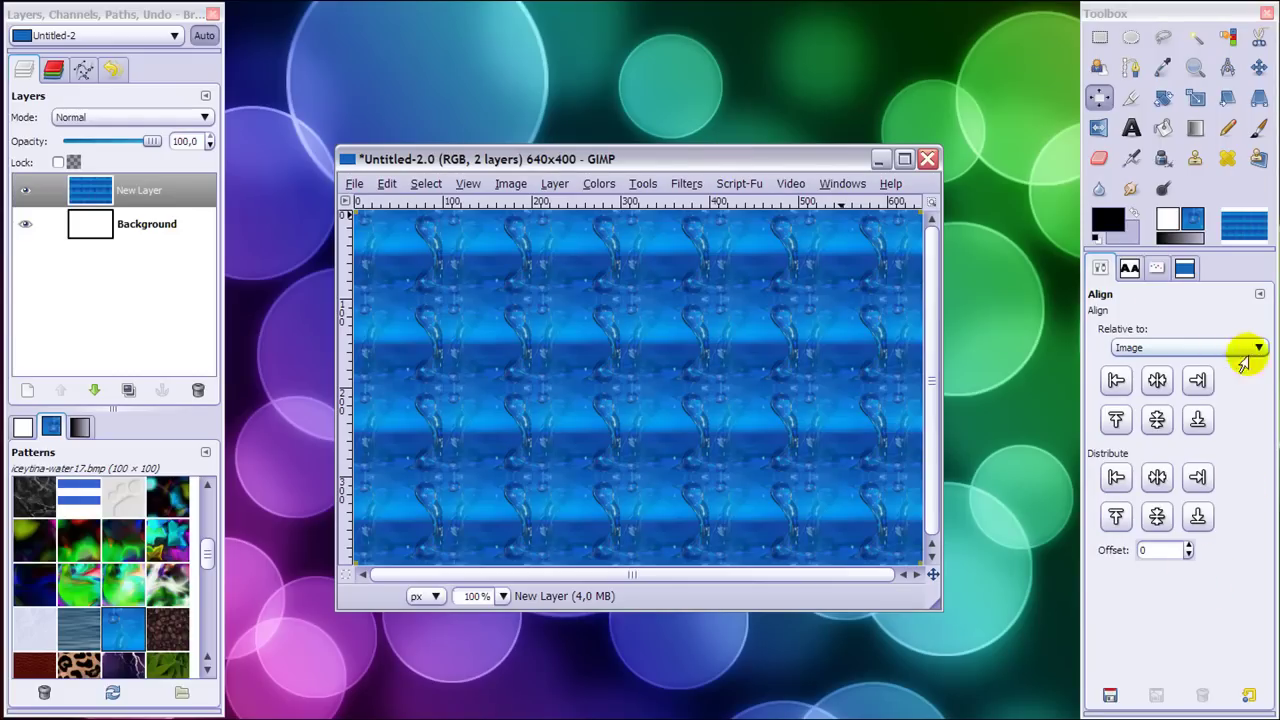
pyautogui.click(1140, 347)
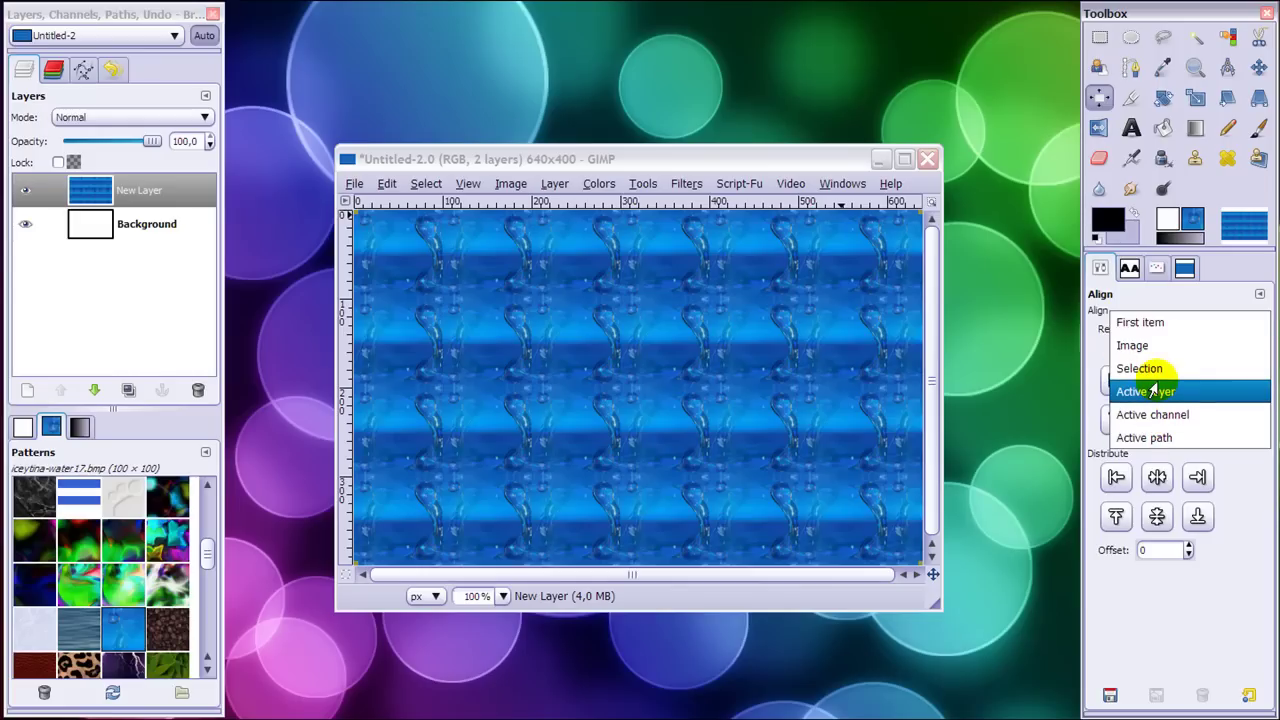
pyautogui.click(1092, 350)
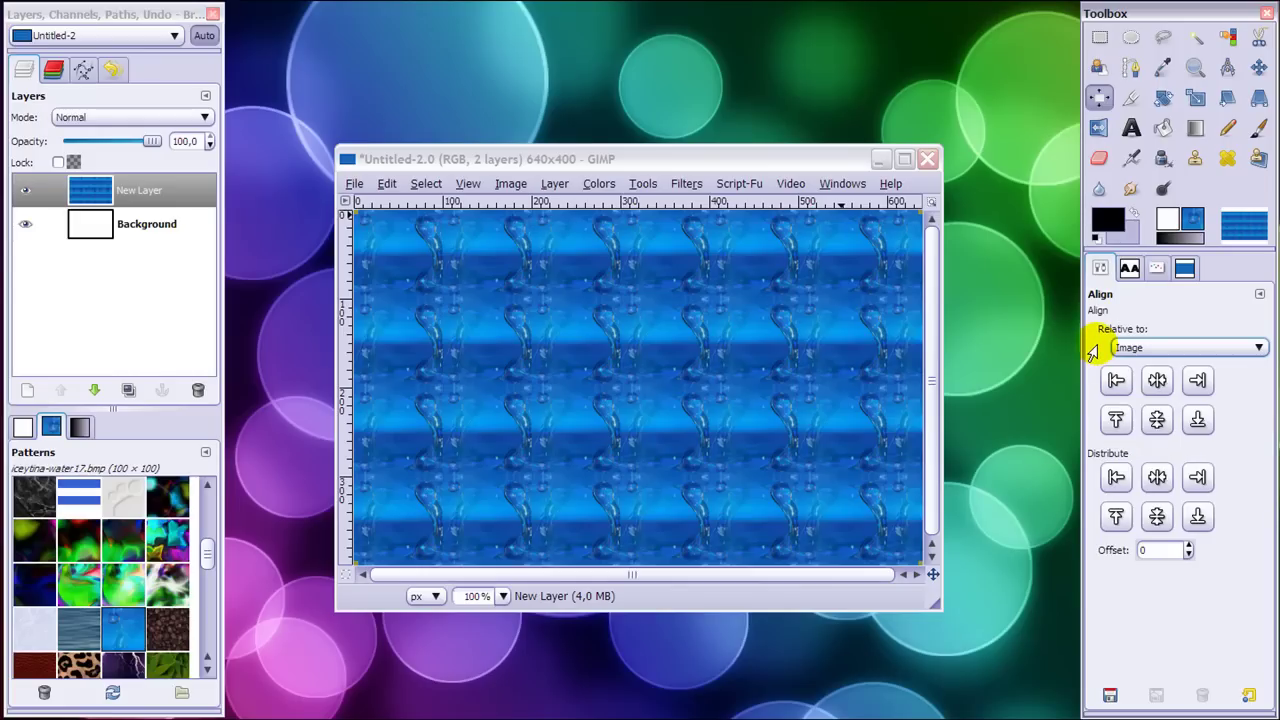
pyautogui.click(660, 162)
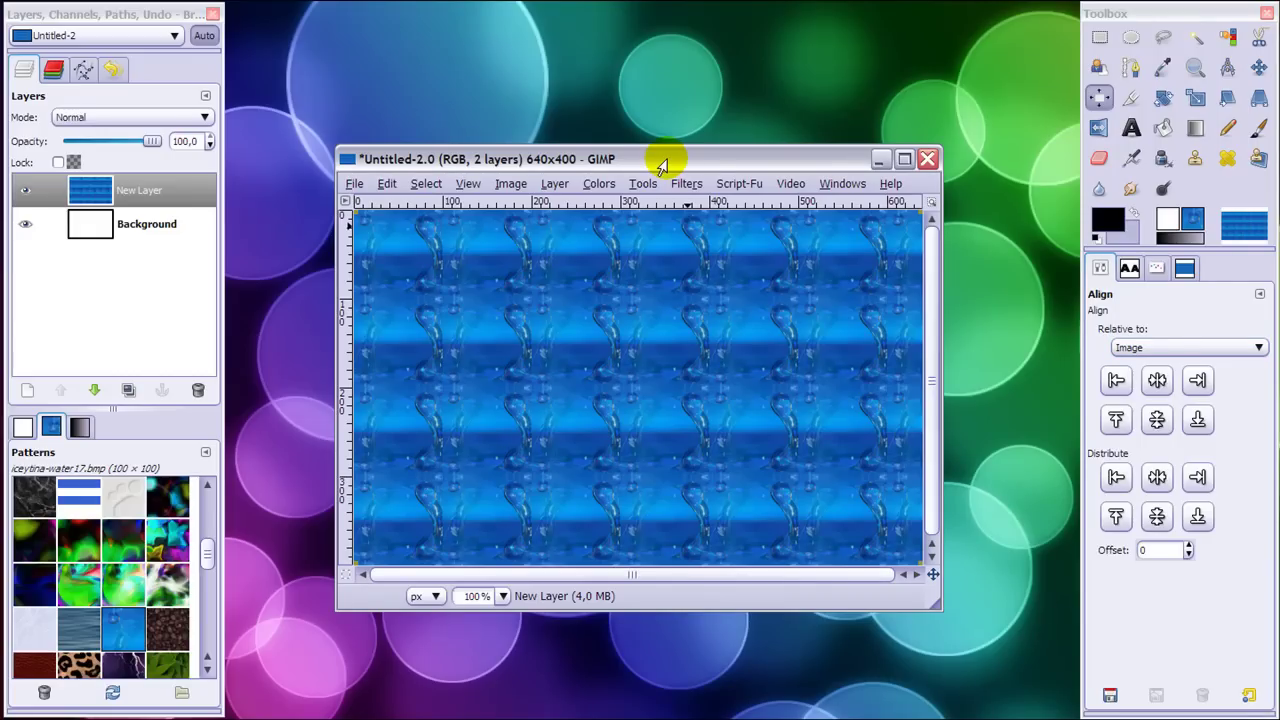
# Activate the Perspective Clone tool in Modify Perspective mode and focus the Untitled-2 image window
pyautogui.click(1247, 164)
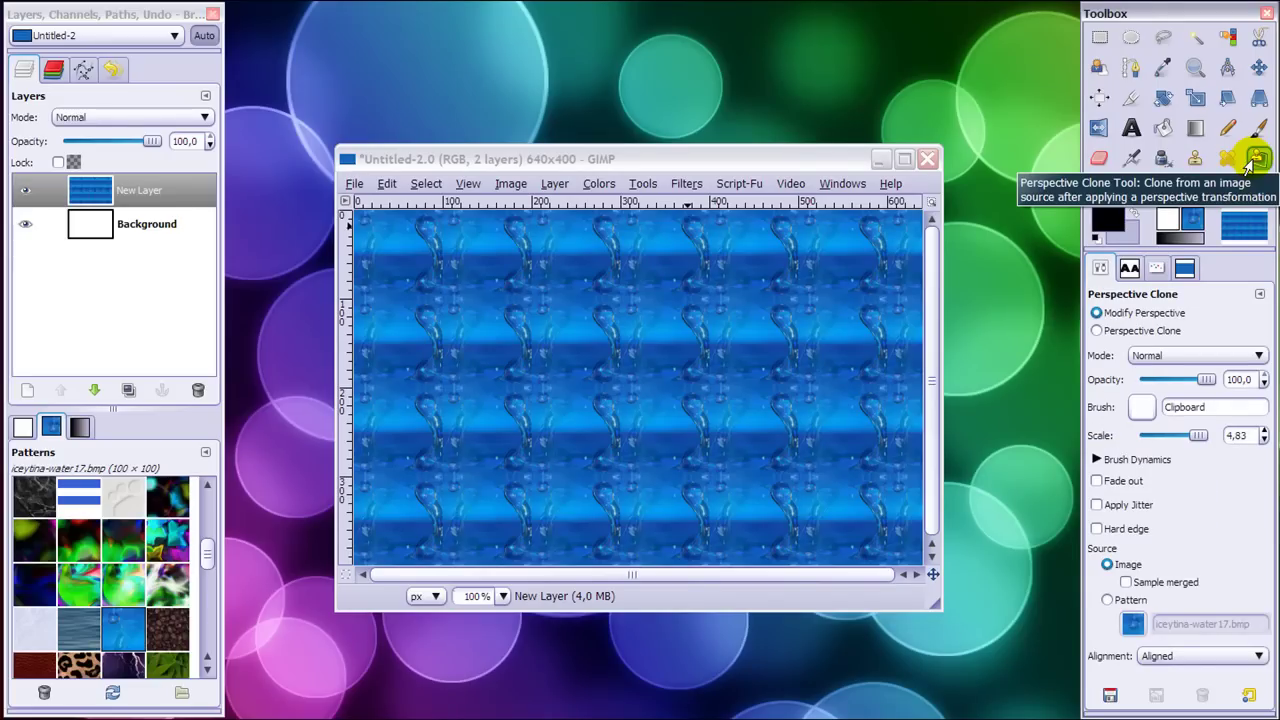
pyautogui.click(839, 166)
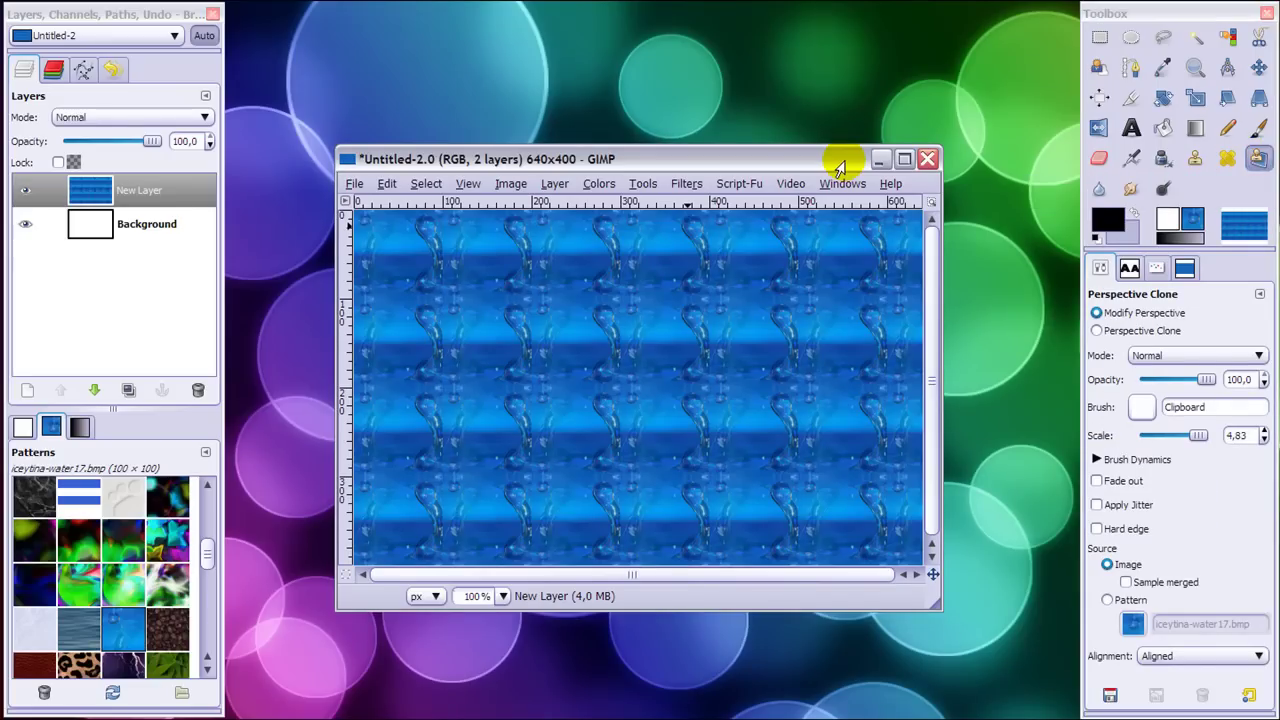